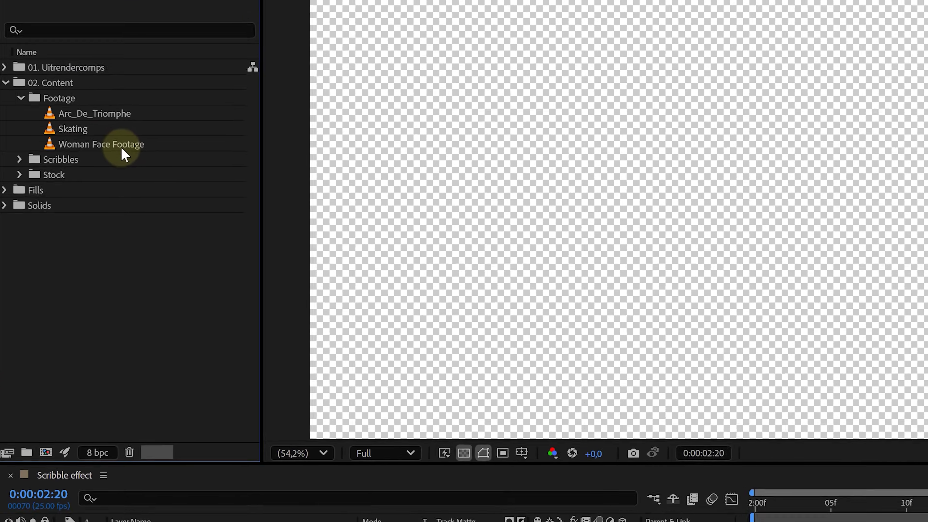
Add the Woman Face Footage to the Scribble effect composition.
drag(75, 168, 79, 170)
drag(128, 146, 150, 521)
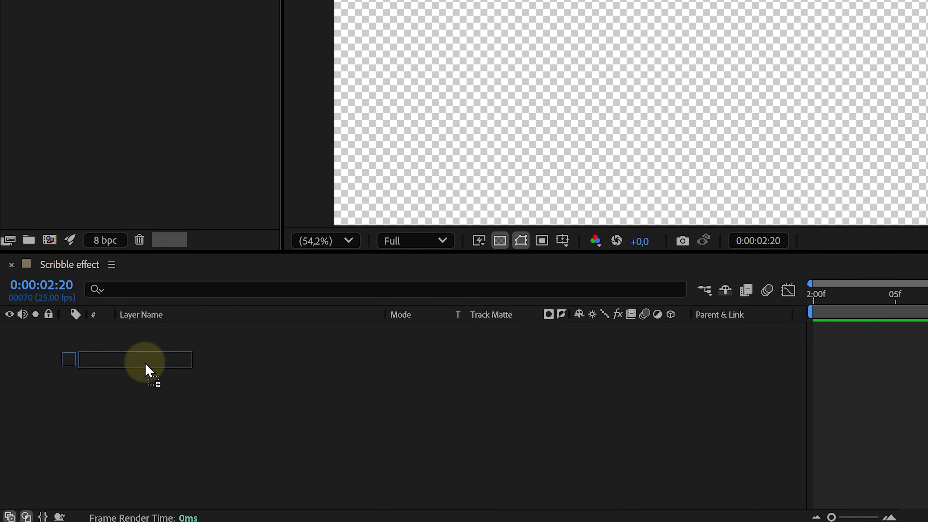
drag(146, 362, 147, 366)
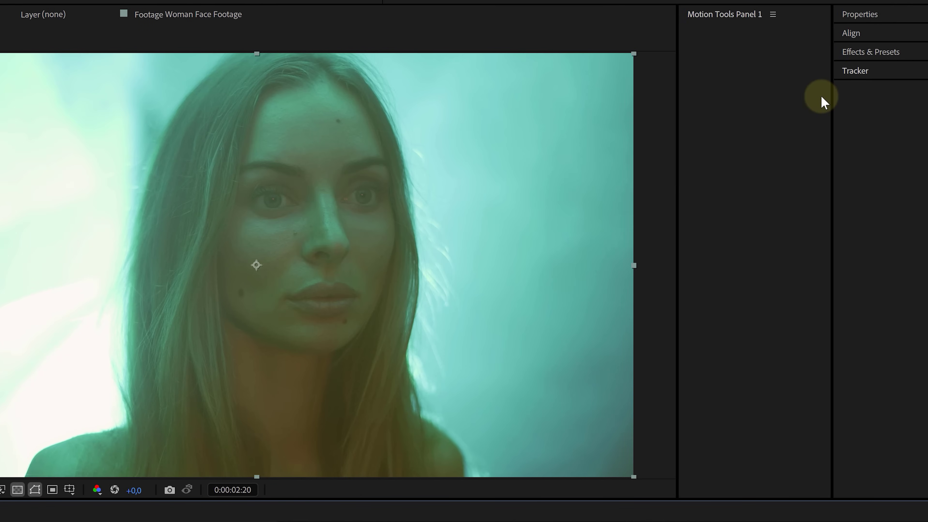
Track the motion of a point placed on the woman's nose.
click(927, 71)
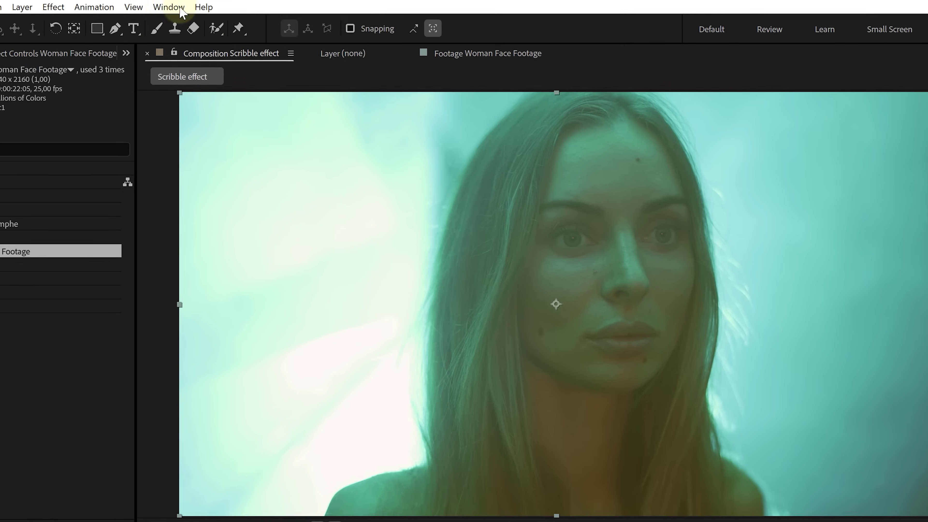
click(172, 9)
click(185, 327)
click(820, 124)
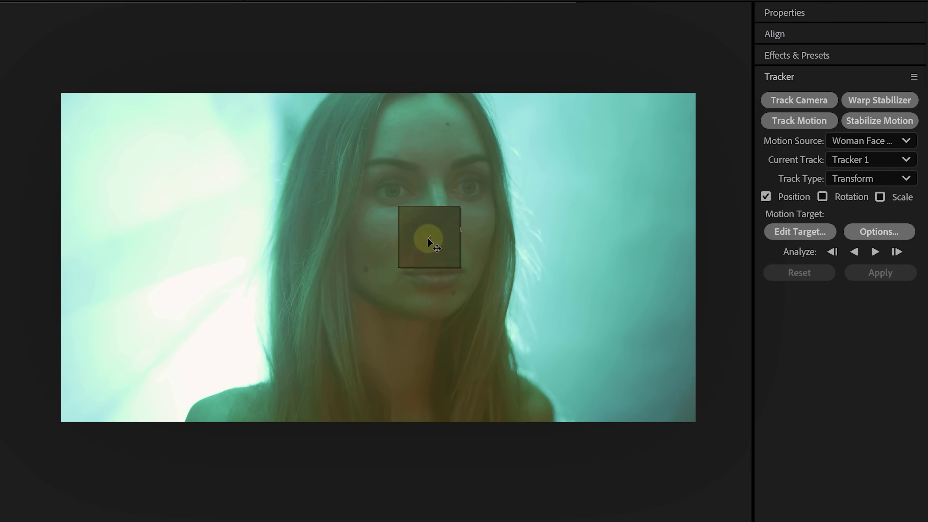
drag(428, 239, 431, 239)
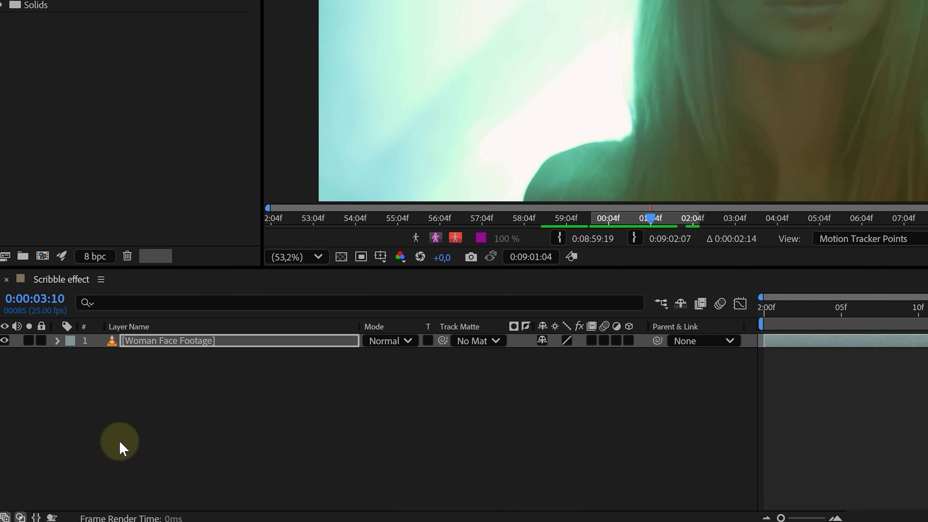
Create a new Null 4 layer and apply the tracked motion to it.
right_click(119, 442)
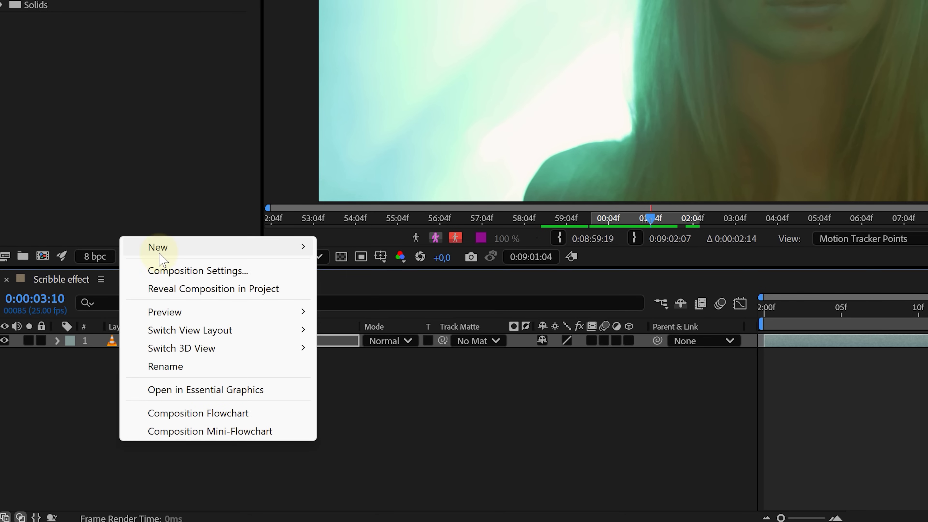
mouse_move(159, 252)
click(379, 344)
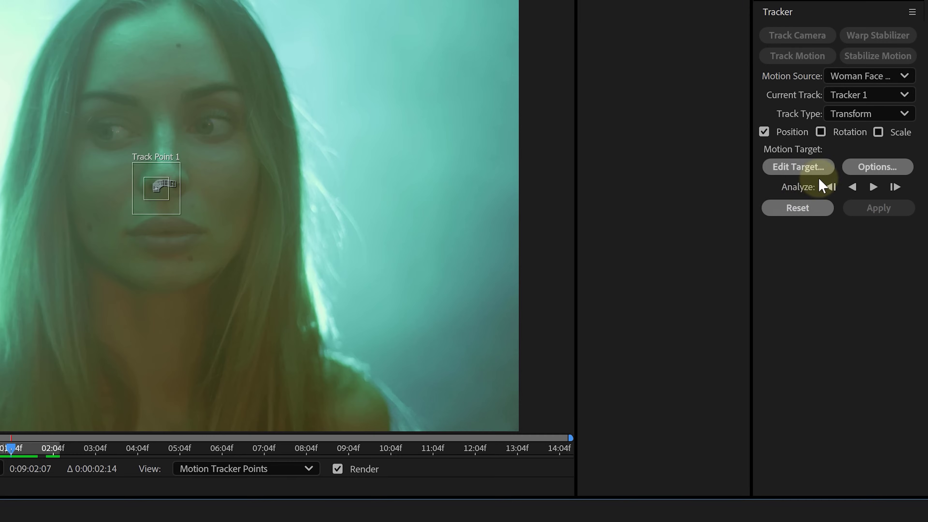
click(821, 172)
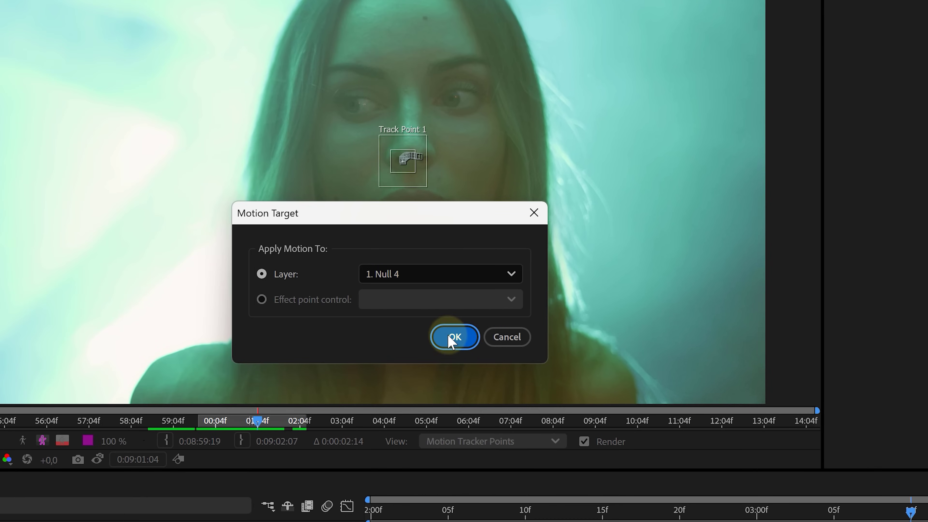
click(452, 342)
click(865, 211)
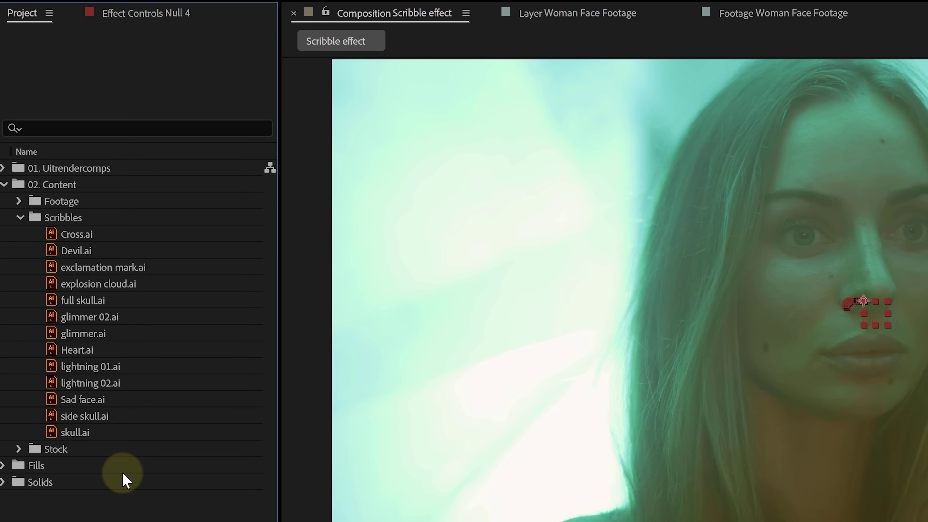
Add full skull.ai to the composition, trim its end, and scale it up over the face.
click(93, 305)
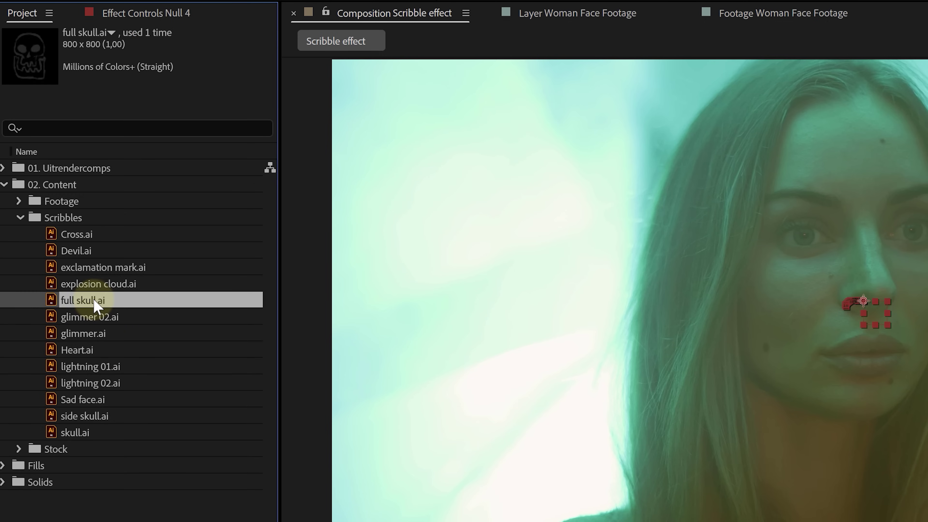
drag(94, 316, 146, 324)
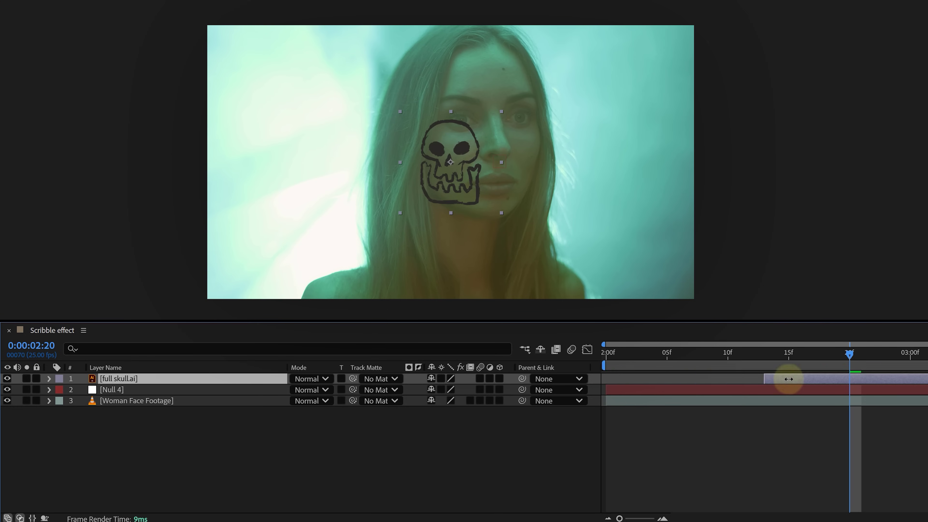
drag(915, 384, 886, 383)
key(u)
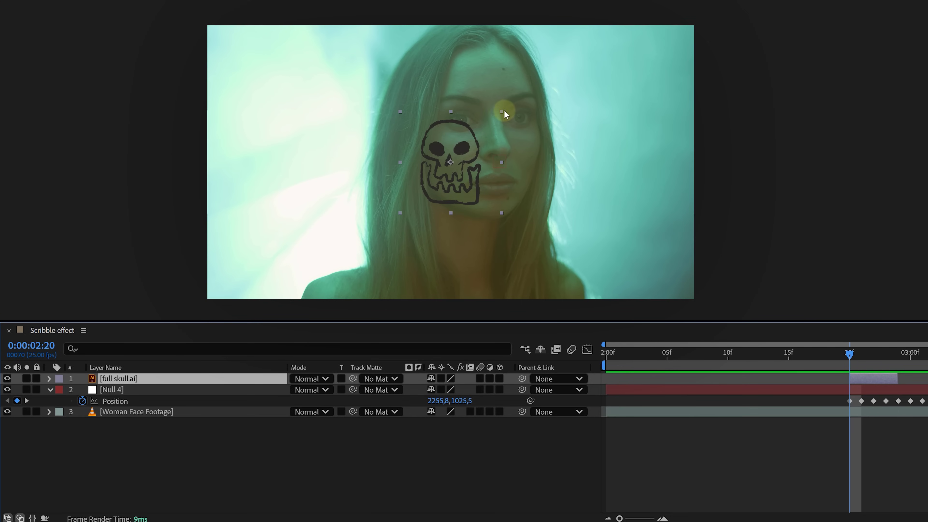
drag(504, 110, 525, 119)
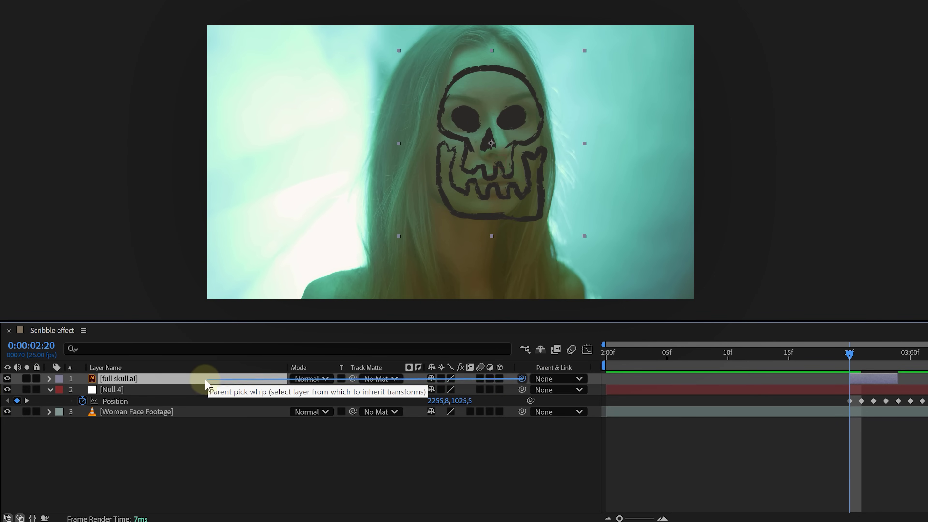
mouse_move(849, 353)
mouse_down()
mouse_move(896, 356)
mouse_move(852, 361)
mouse_up()
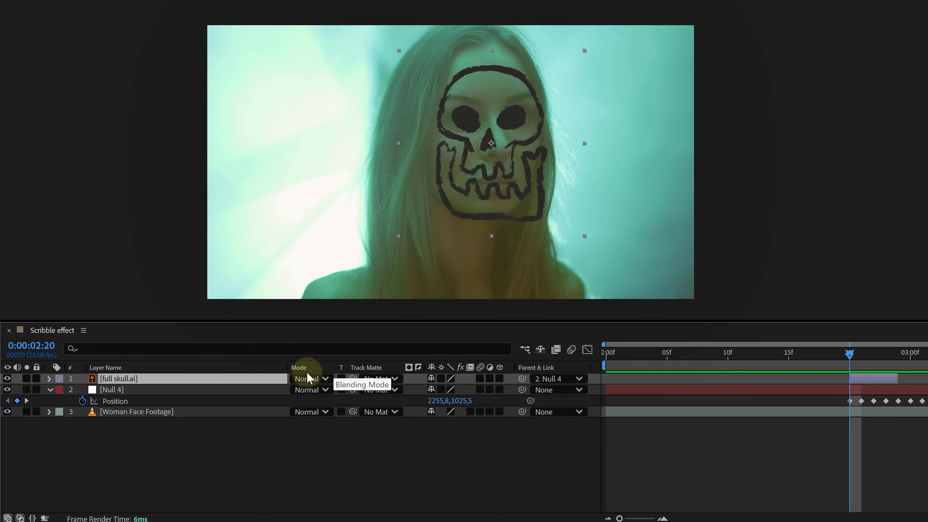
Give the skull layer's Position and Scale each a wiggle(50,10) expression.
key(p)
key(shift+s)
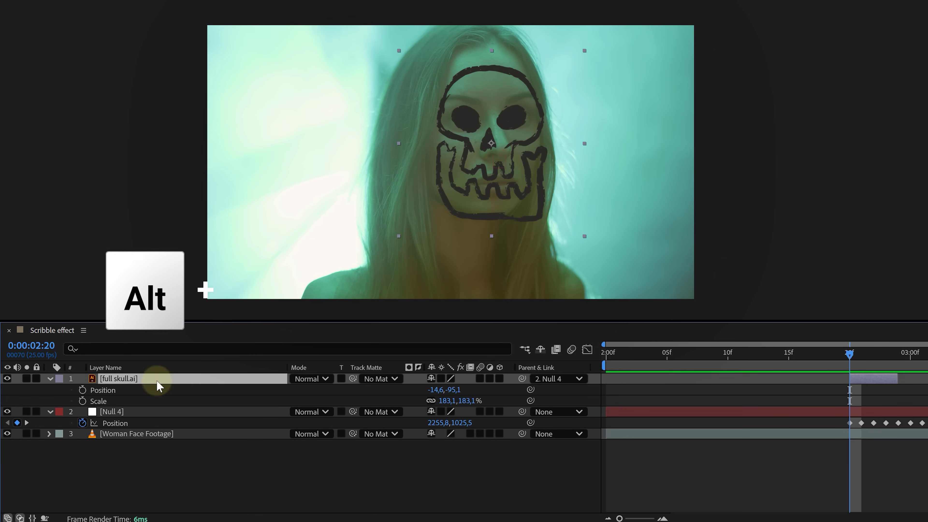
alt+click(82, 391)
text(wiggle(50,10)
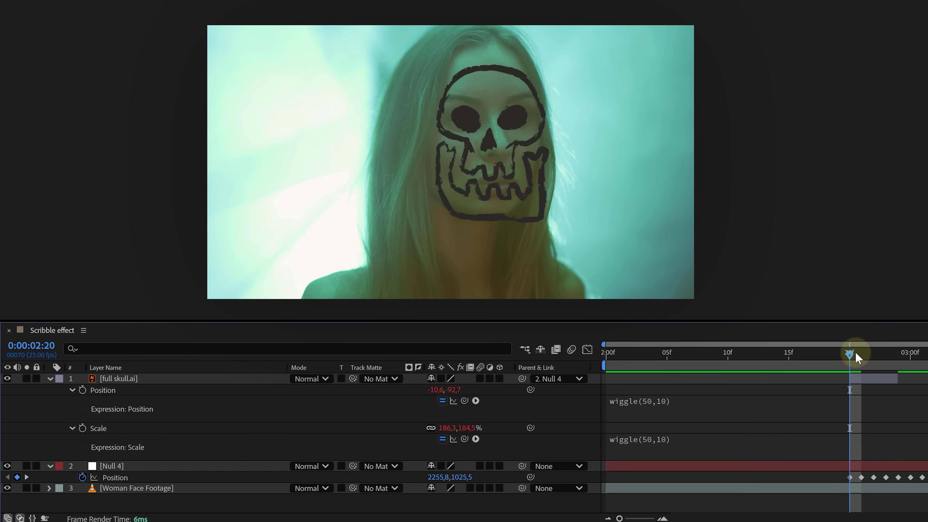
drag(855, 352, 903, 354)
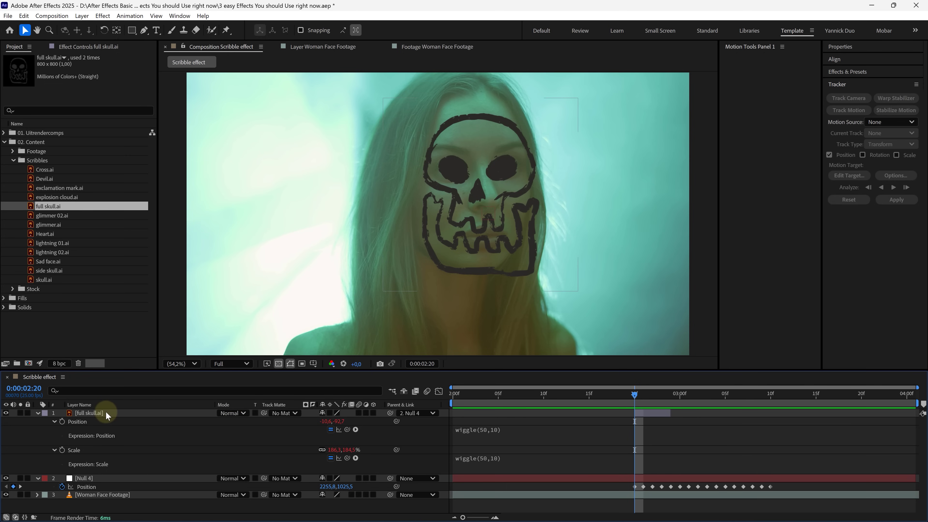
Auto-trace the full skull.ai layer into masks using the Alpha channel.
click(89, 412)
key(u)
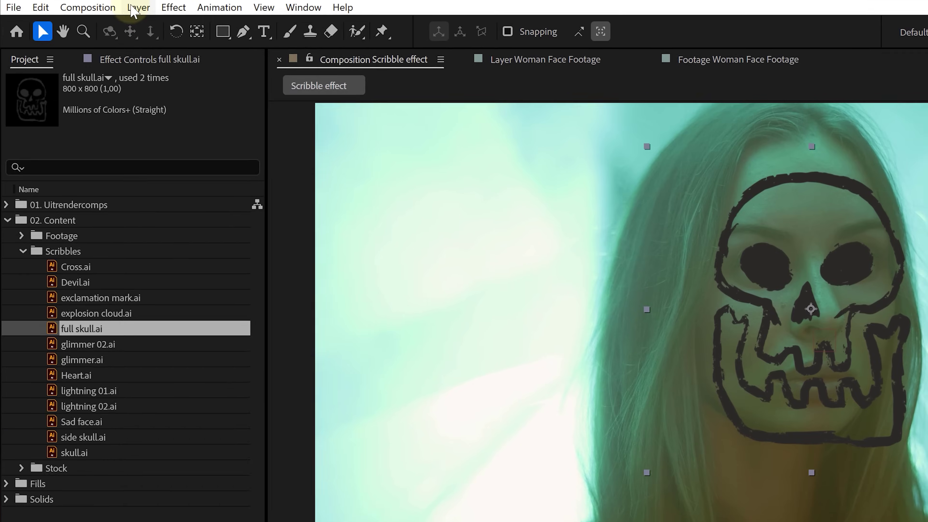
click(112, 11)
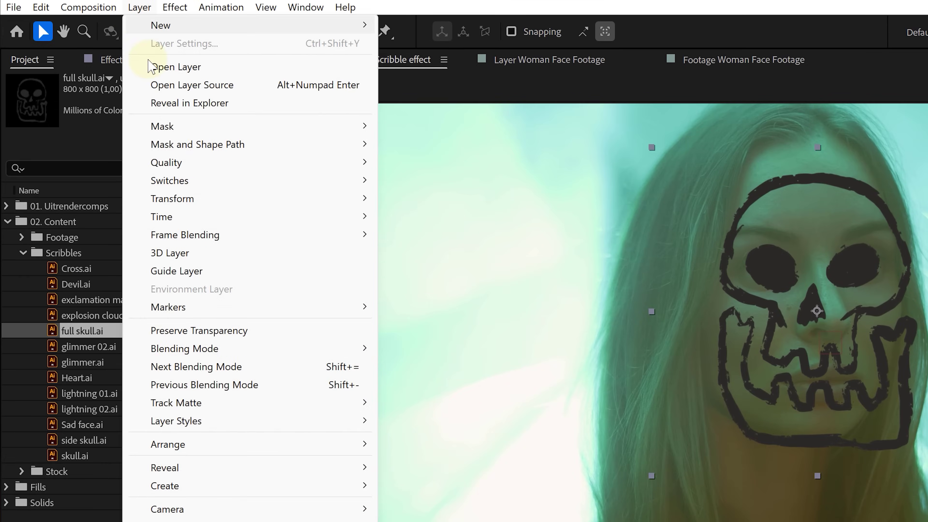
click(205, 447)
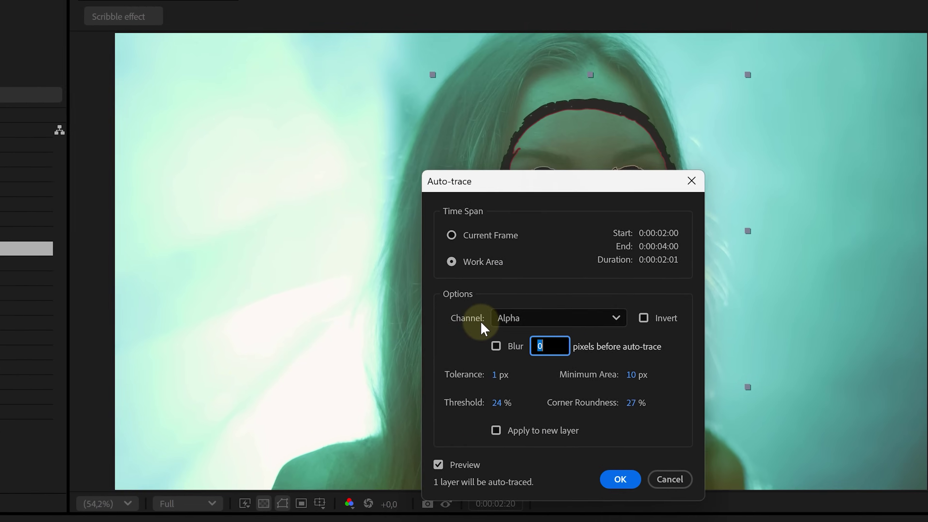
click(486, 320)
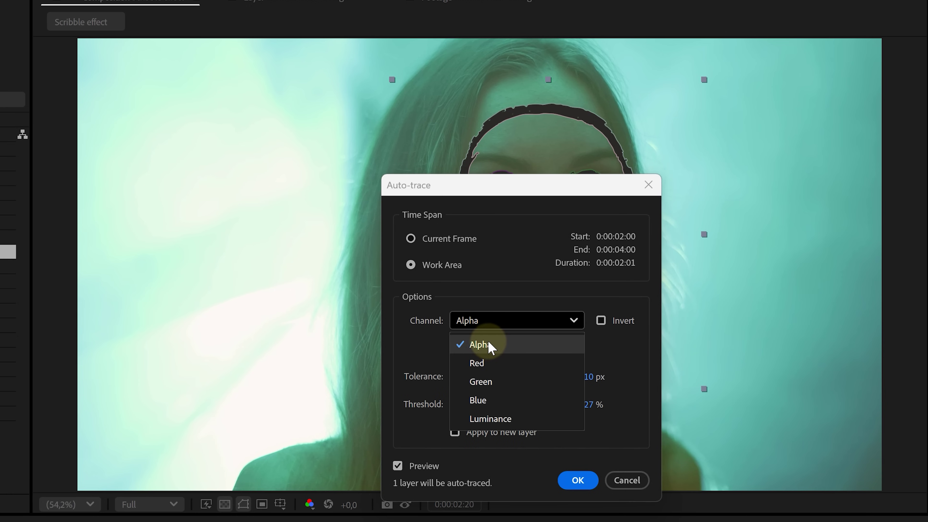
click(491, 346)
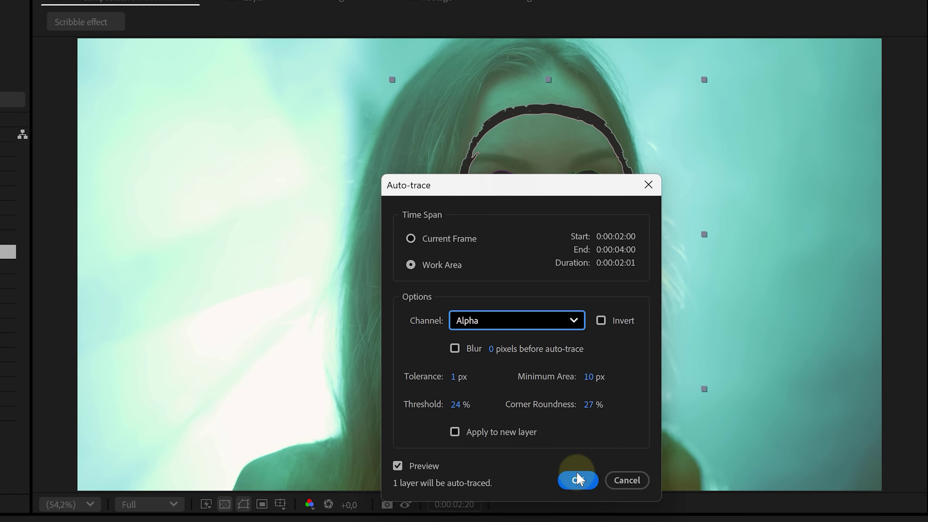
click(579, 480)
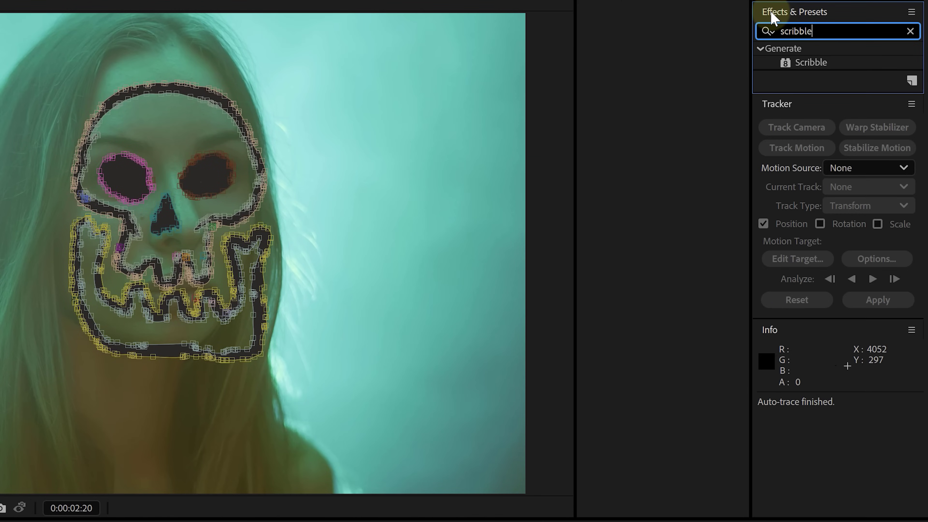
Apply Scribble to the skull set to All Masks and Inside Edge, stroke width 4,2.
mouse_move(804, 65)
mouse_down()
mouse_move(813, 64)
mouse_move(546, 139)
mouse_move(228, 283)
mouse_move(223, 314)
mouse_move(169, 356)
mouse_up()
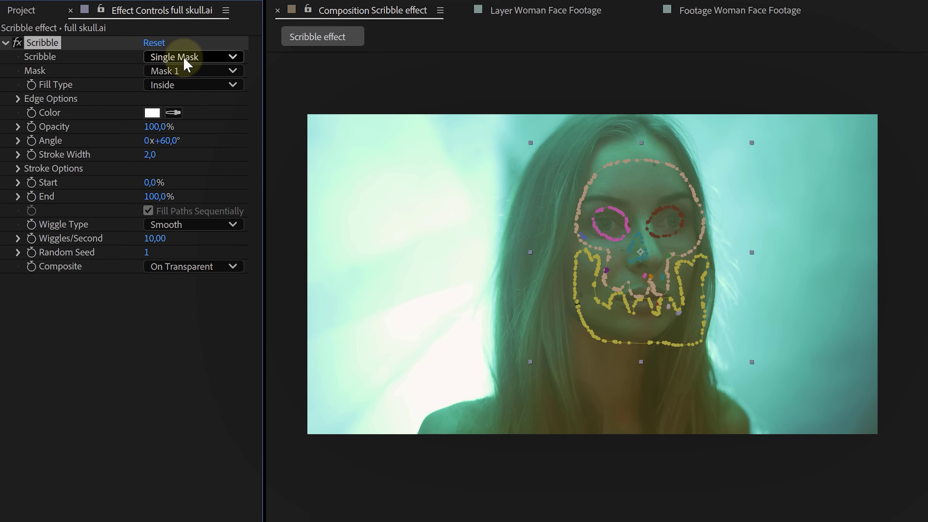
click(183, 58)
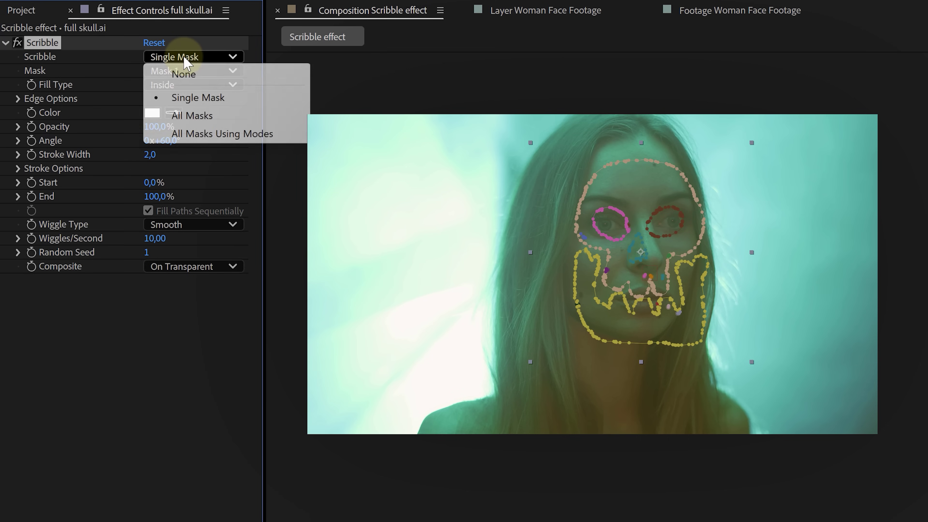
click(192, 116)
click(202, 93)
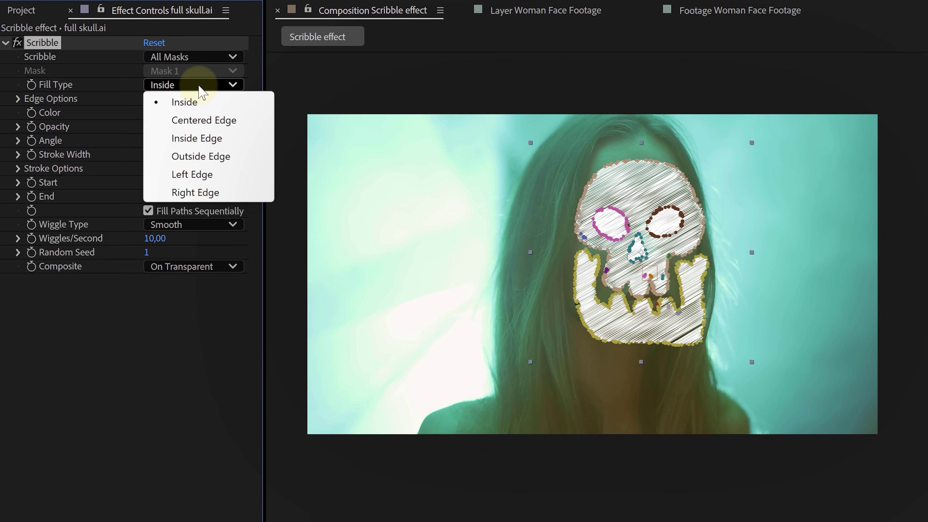
click(197, 138)
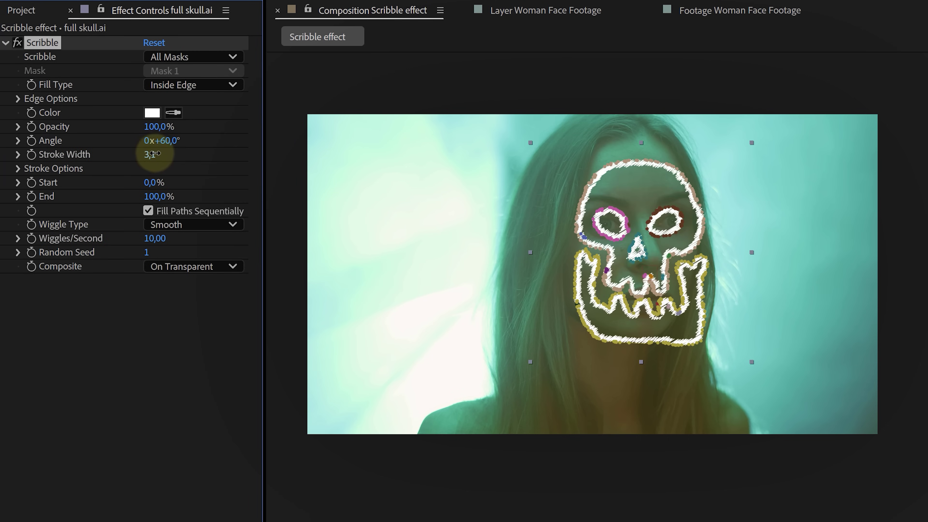
click(170, 221)
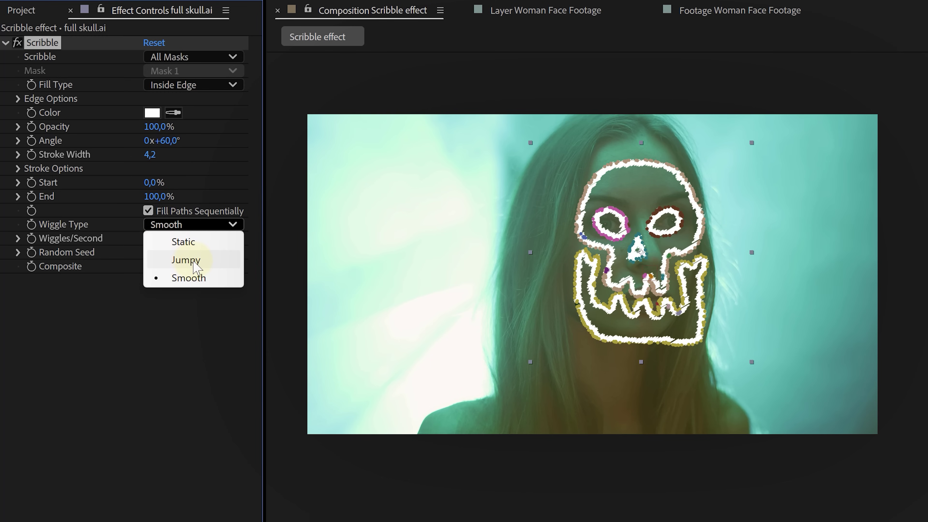
click(18, 169)
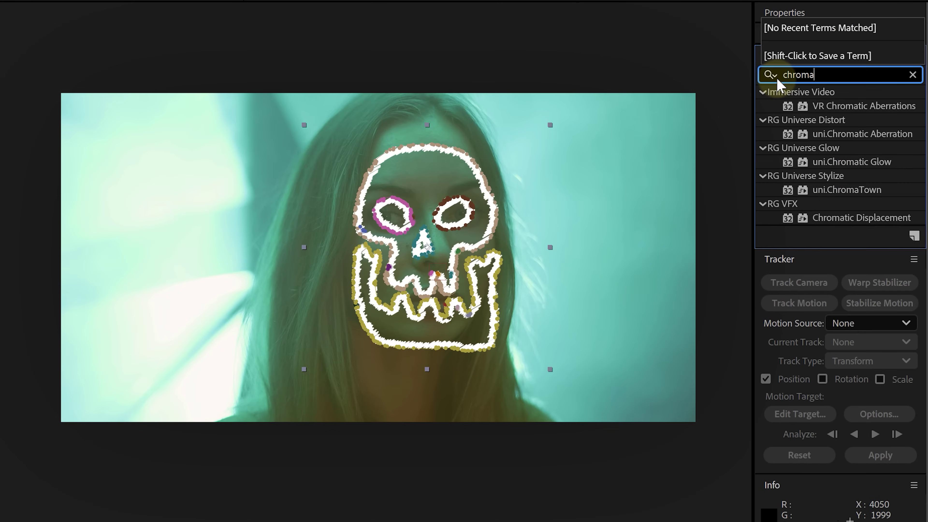
Apply uni.Chromatic Aberration and Deep Glow to the skull, then play the animation.
text(tic)
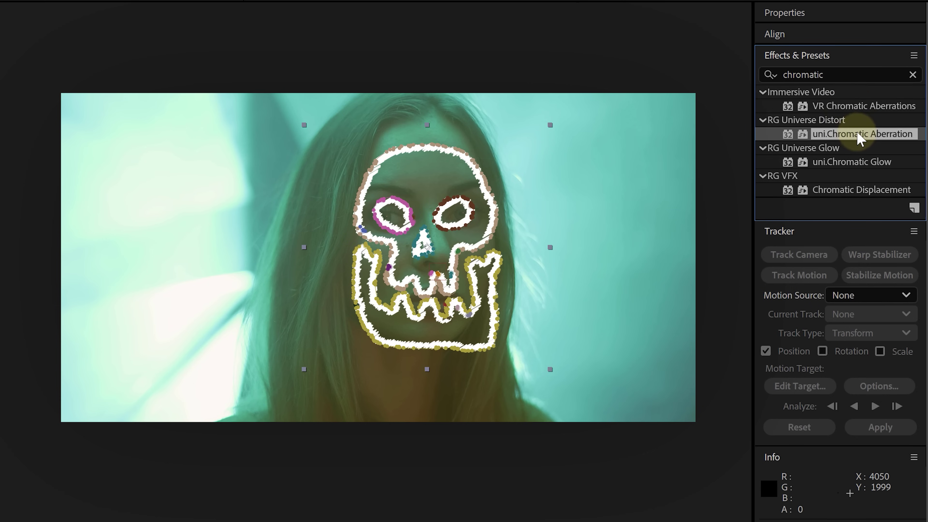
click(785, 74)
click(809, 150)
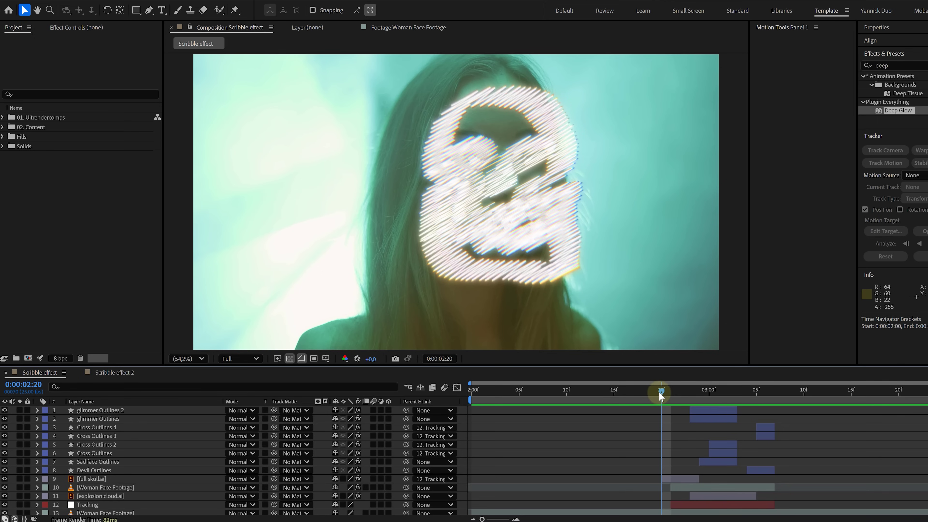
key(space)
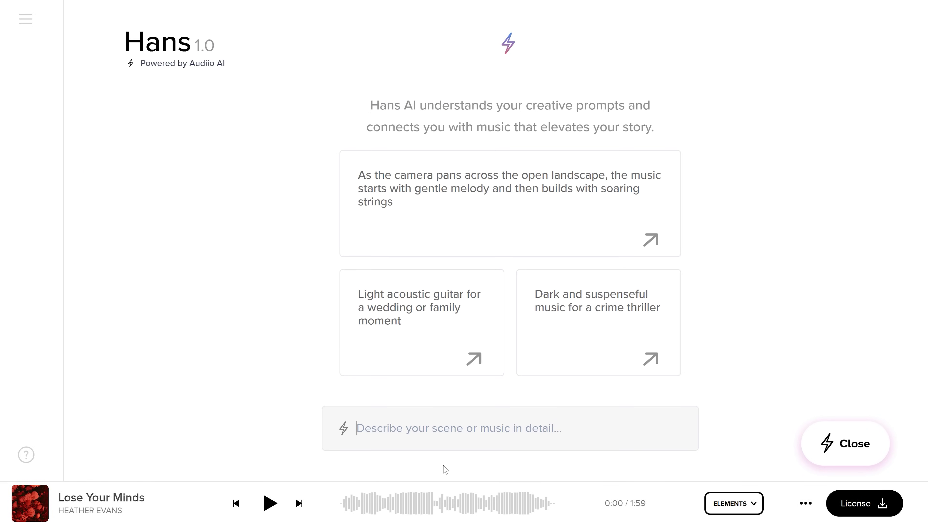
Enter 'trap ins' in the Hans AI prompt to find similar instrumental songs.
text(trap ins)
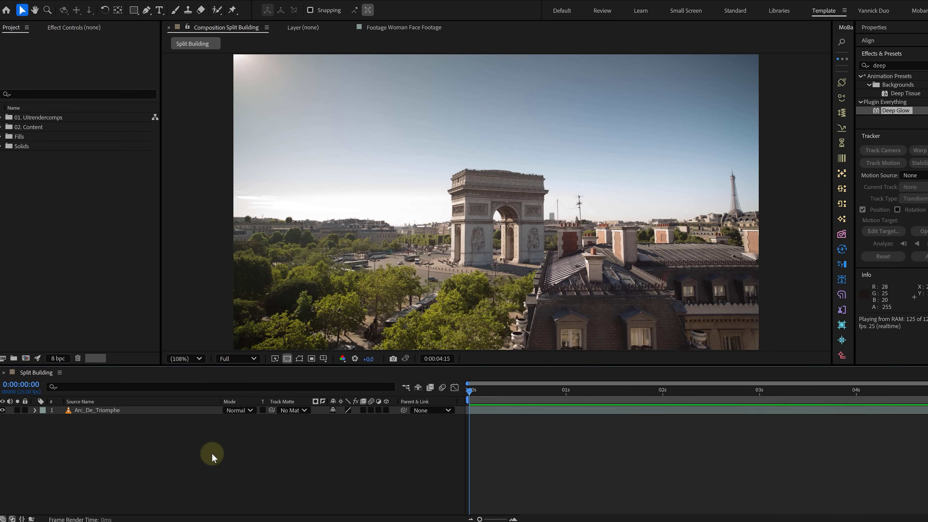
Lasso the Arc de Triomphe and run Generative Fill to remove it from the photo.
click(211, 454)
click(471, 391)
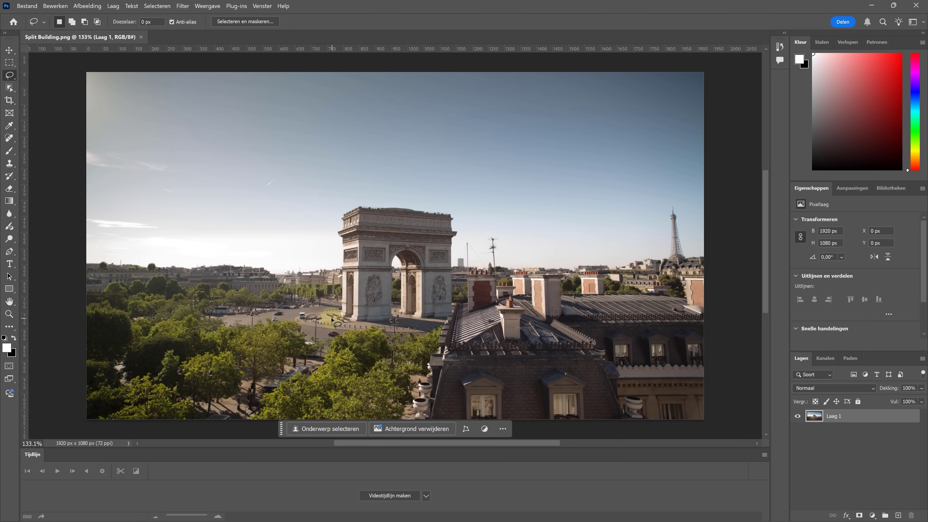
drag(326, 315, 394, 330)
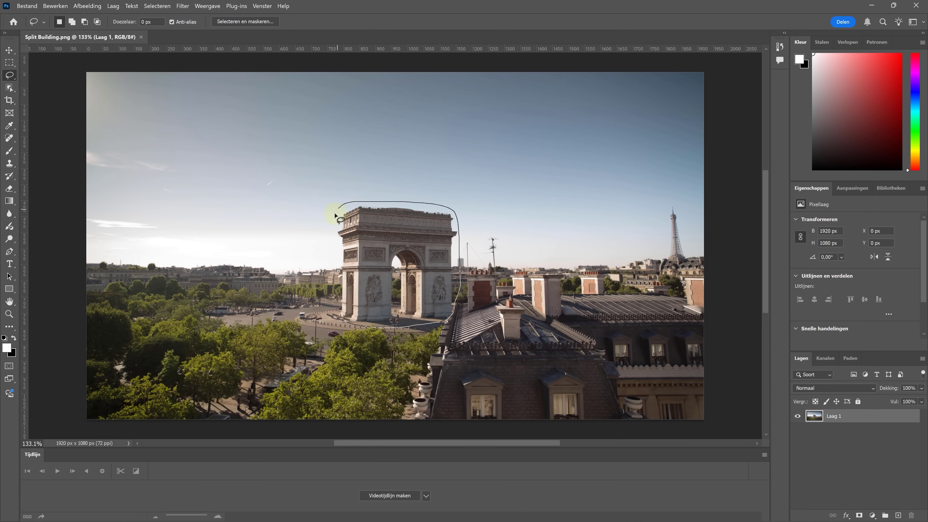
drag(334, 320, 331, 318)
click(332, 339)
click(512, 339)
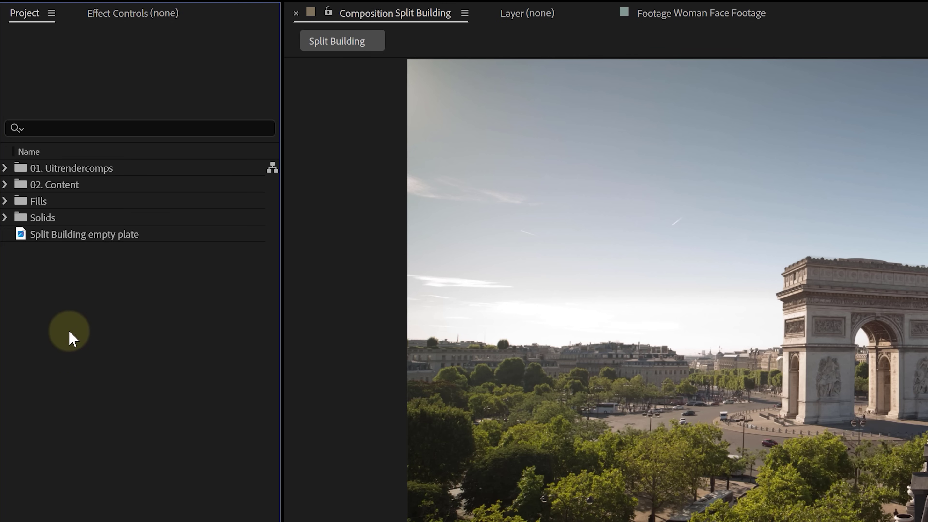
Place the empty plate beneath the Arc_De_Triomphe layer and duplicate the arch layer.
drag(55, 234, 122, 521)
drag(122, 323, 144, 393)
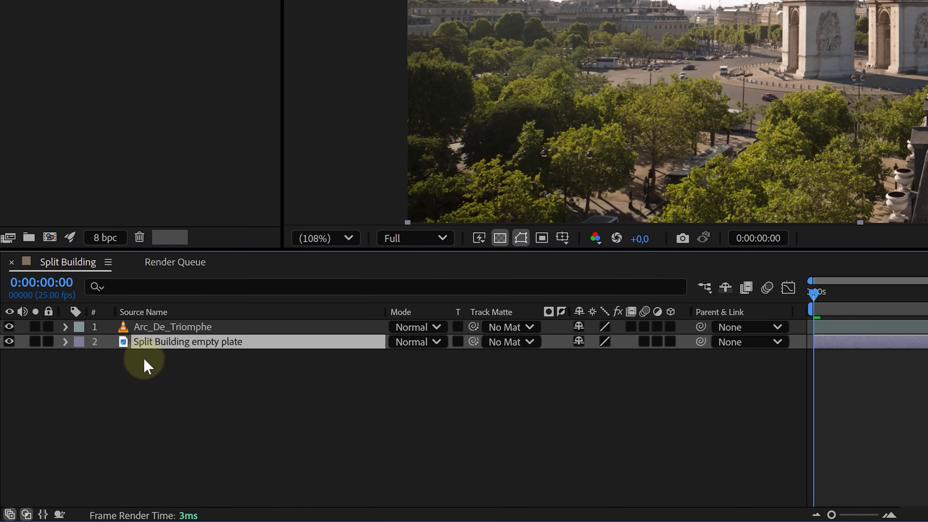
click(149, 361)
key(ctrl+d)
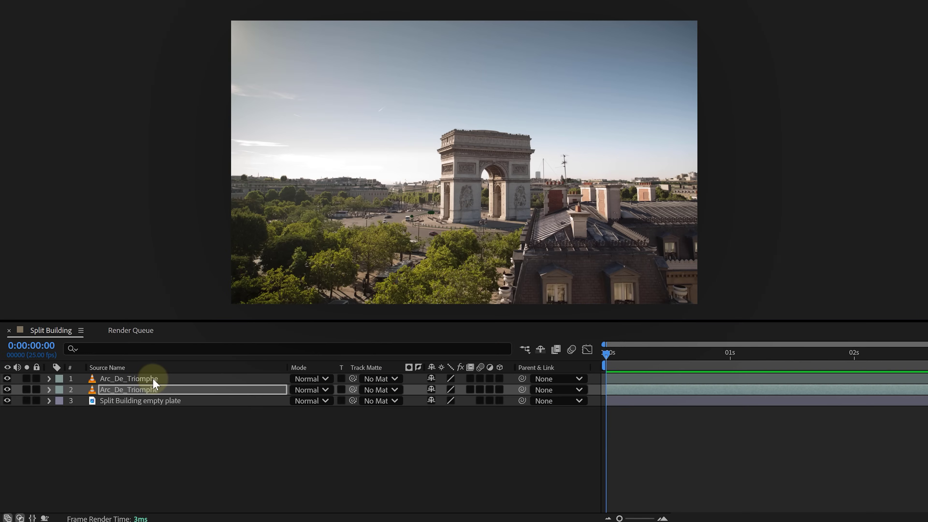
Freeze the top arch layer on its current frame and make two more copies.
click(152, 380)
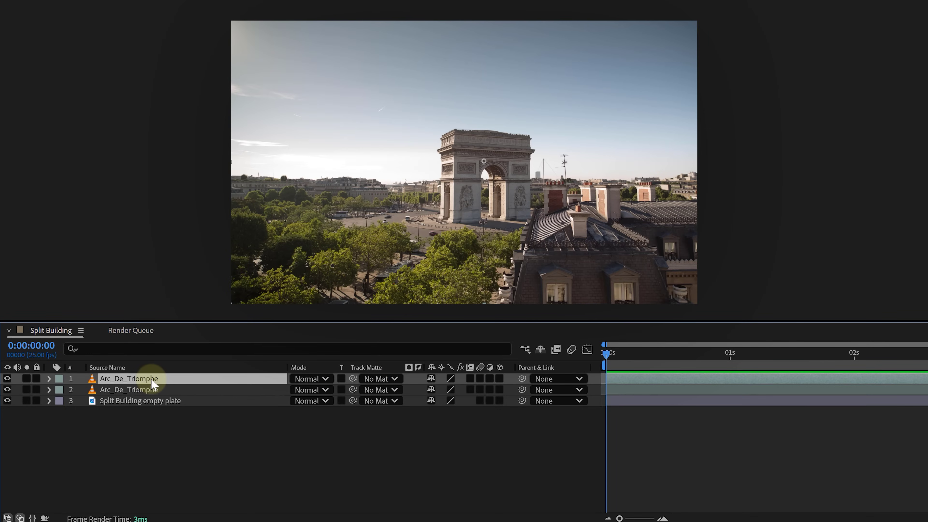
right_click(153, 381)
mouse_move(265, 70)
click(334, 114)
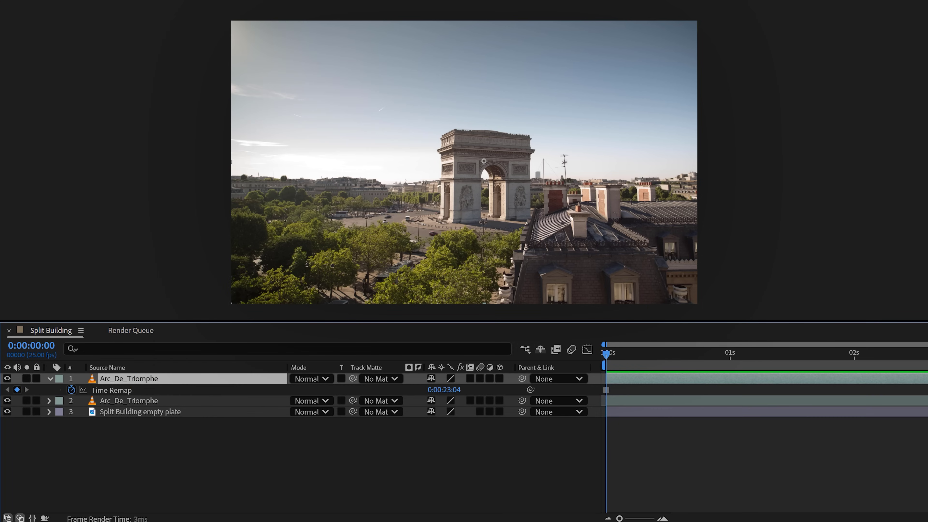
key(ctrl+d)
key(ctrl+d)
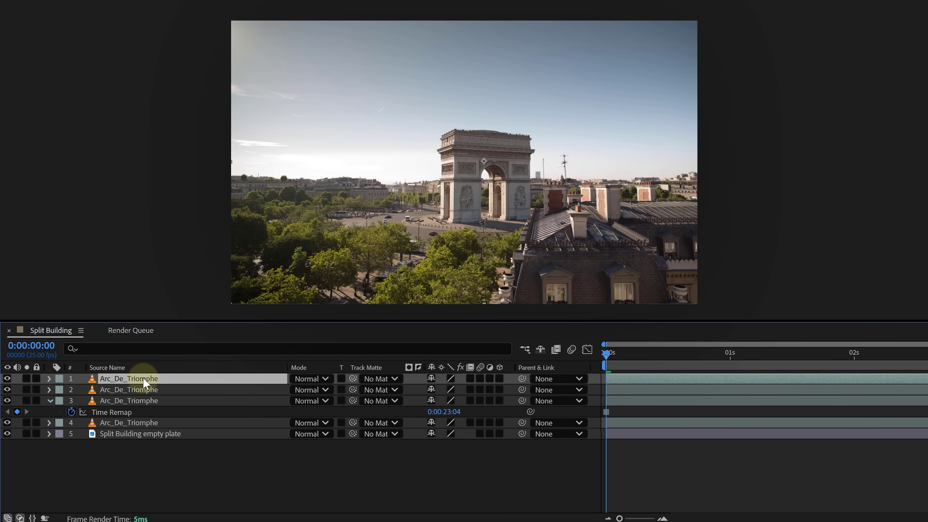
key(ctrl+d)
key(ctrl+d)
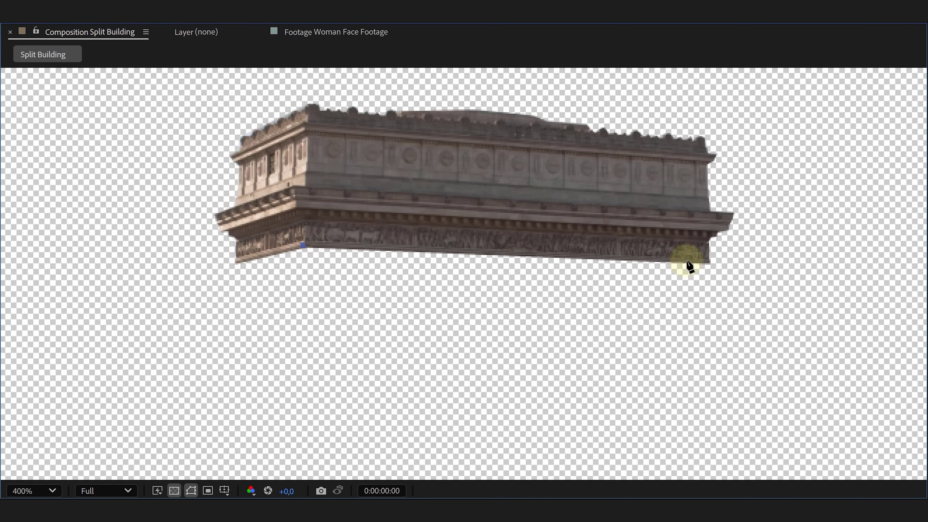
Draw the arch's underside shape with the Pen and give it a radial gradient fill.
click(236, 263)
click(303, 244)
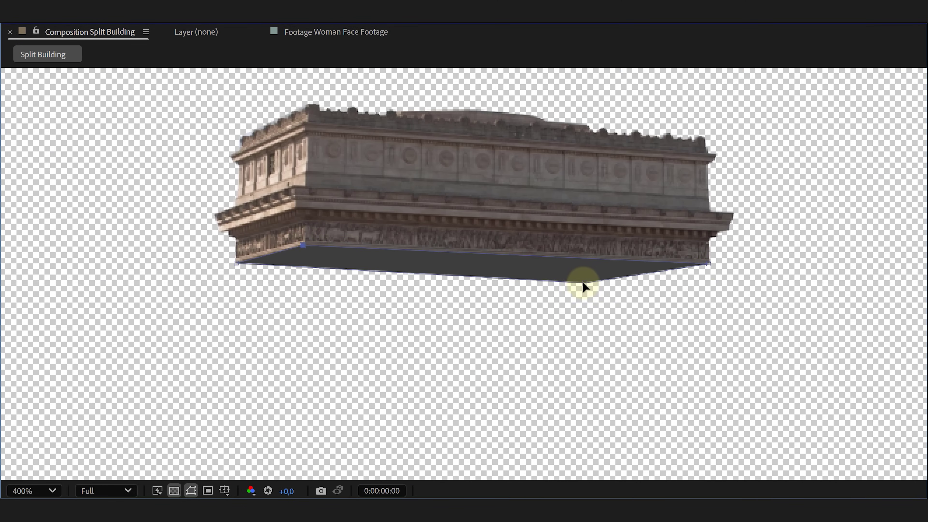
drag(584, 283, 585, 274)
click(902, 427)
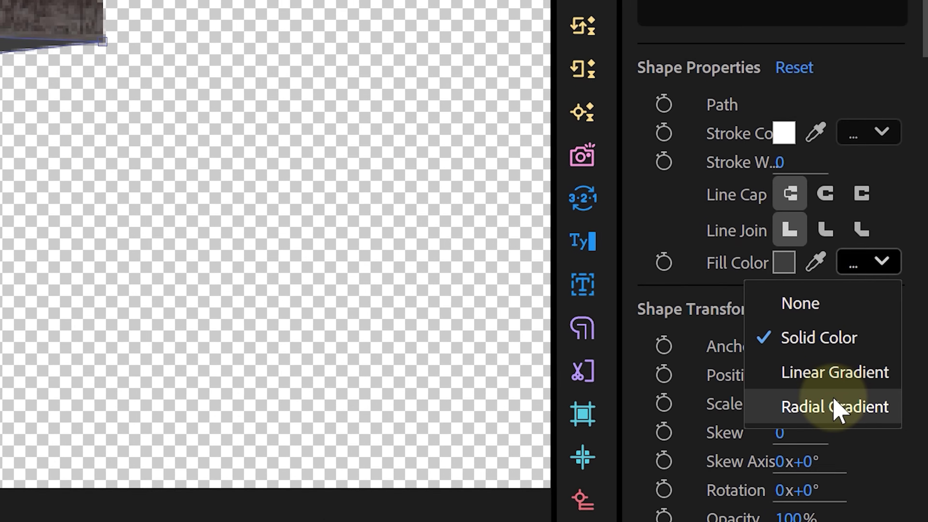
click(834, 407)
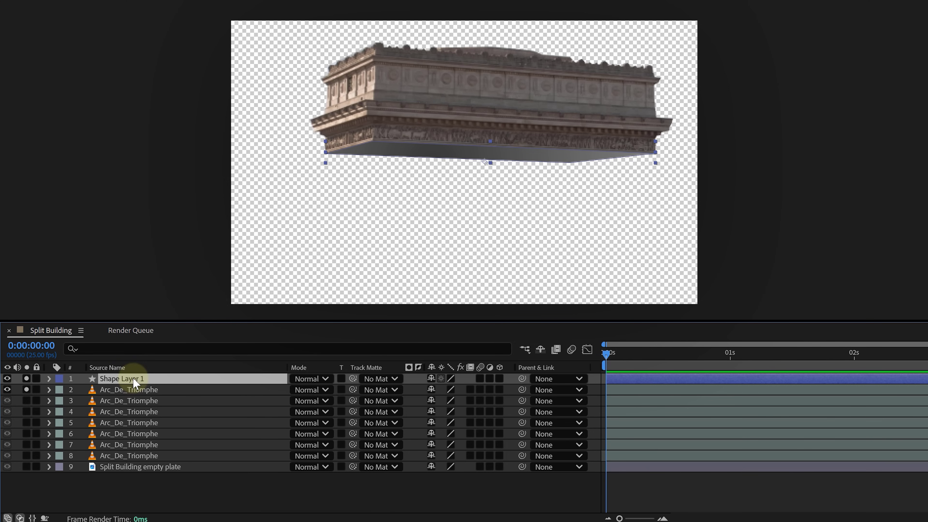
Pre-compose the underside shape and masked arch layer into 'Top Part Building'.
shift+click(129, 390)
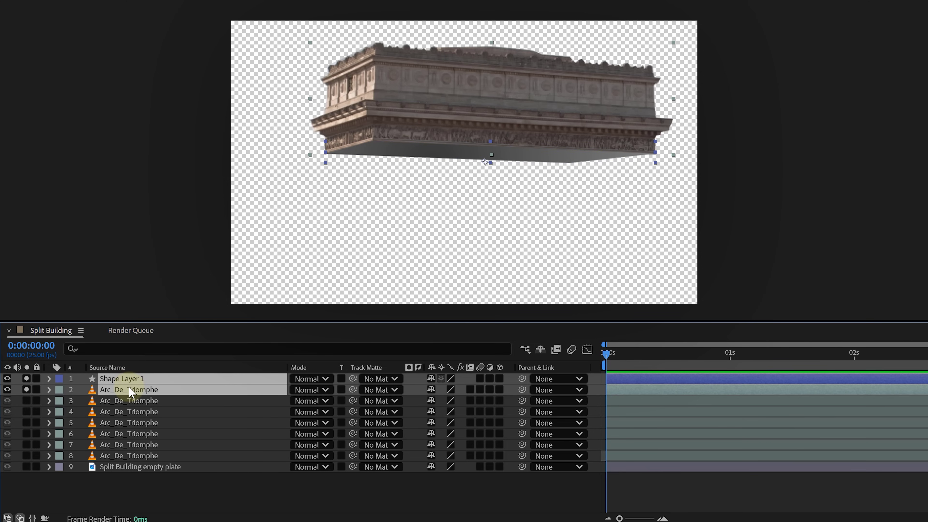
right_click(130, 391)
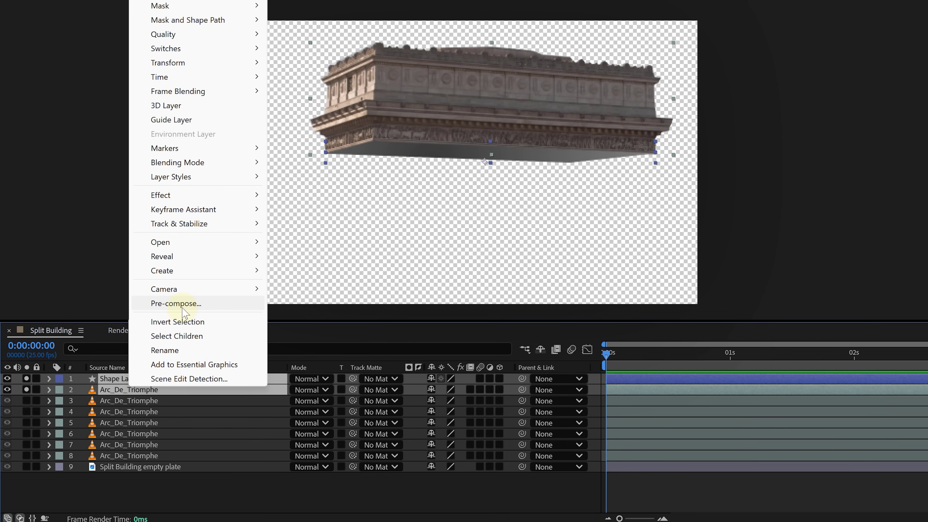
click(176, 304)
text(Top Part Building)
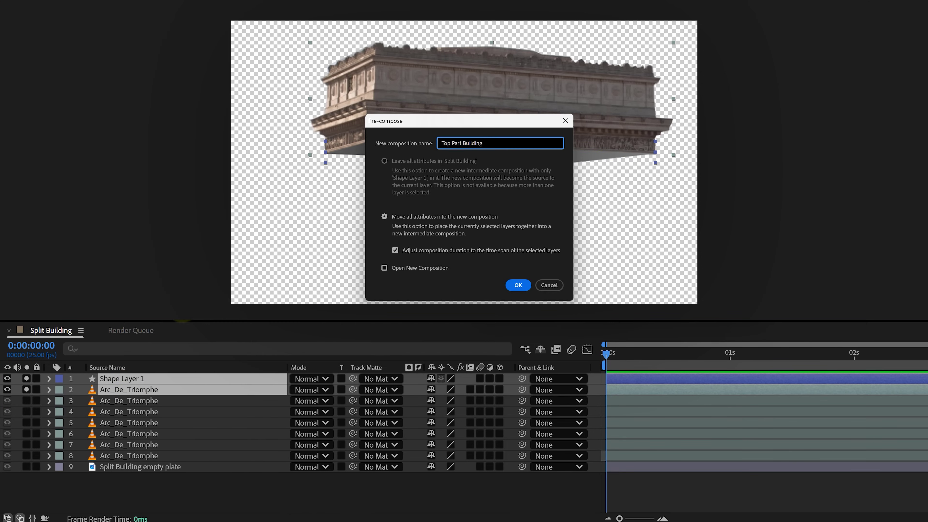
click(518, 285)
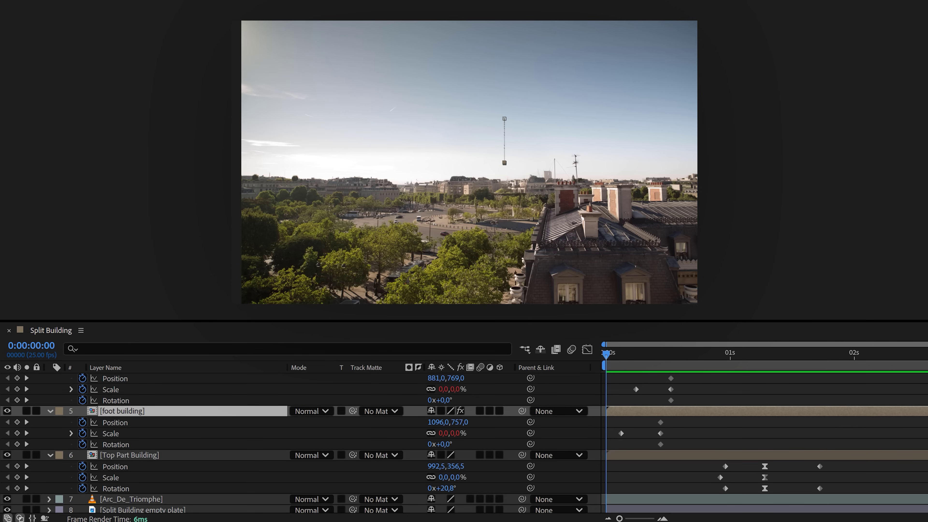
Scroll up in the timeline of the Echo trail Effect composition.
scroll(299, 442, up, 5)
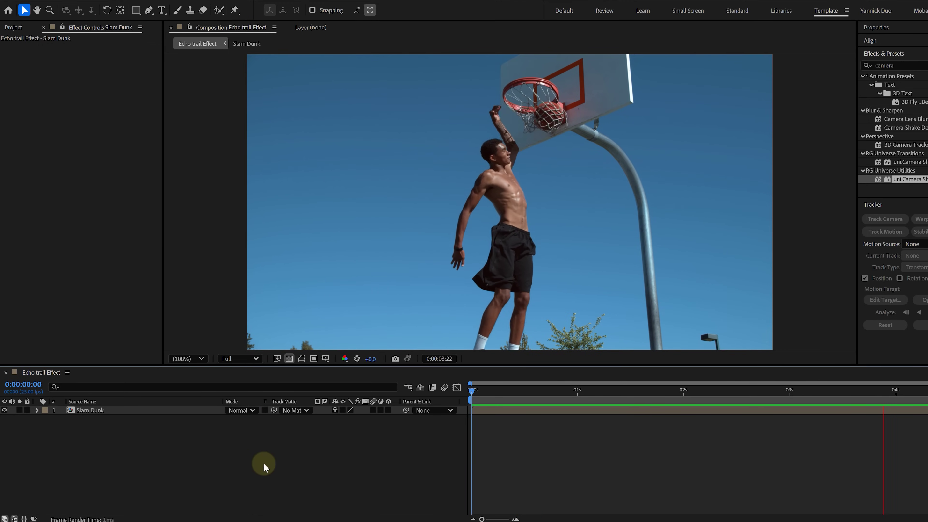
Duplicate the Slam Dunk layer and paint the player's torso with Roto Brush for the cutout.
click(153, 414)
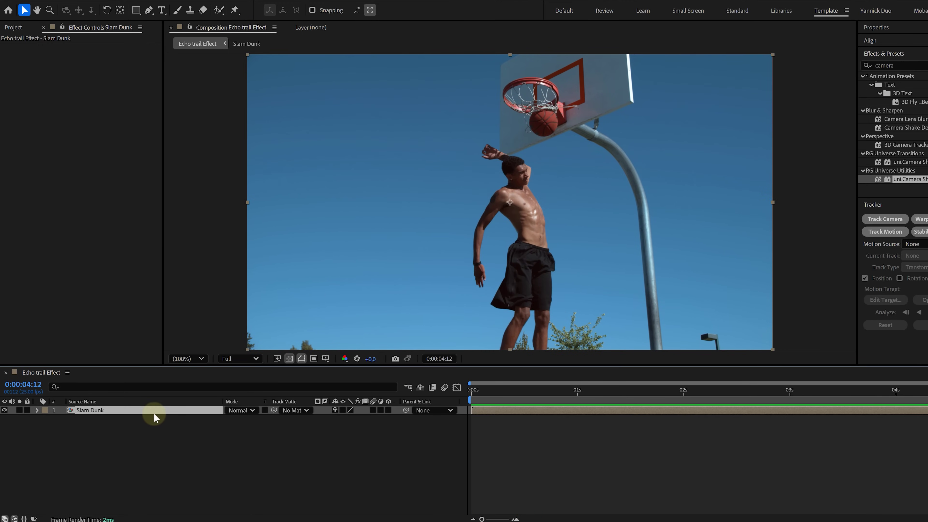
key(ctrl+d)
click(219, 10)
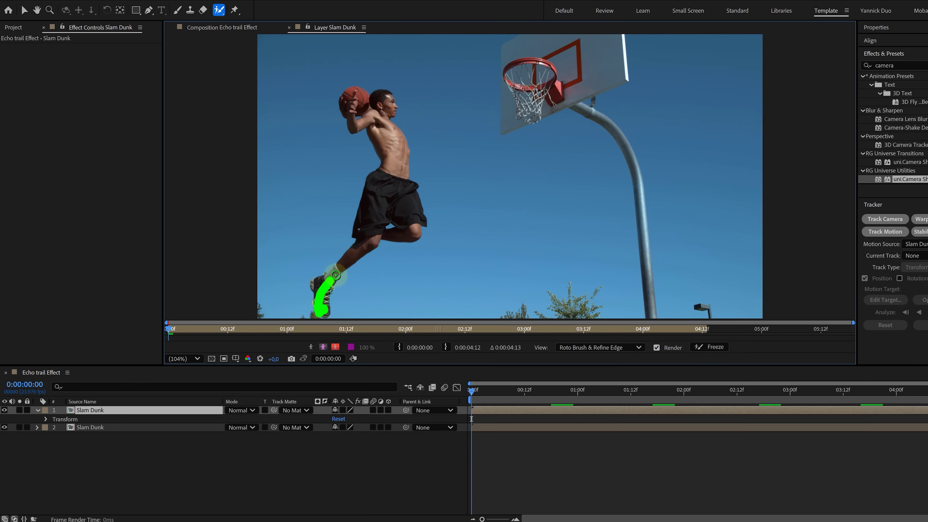
drag(397, 181, 386, 137)
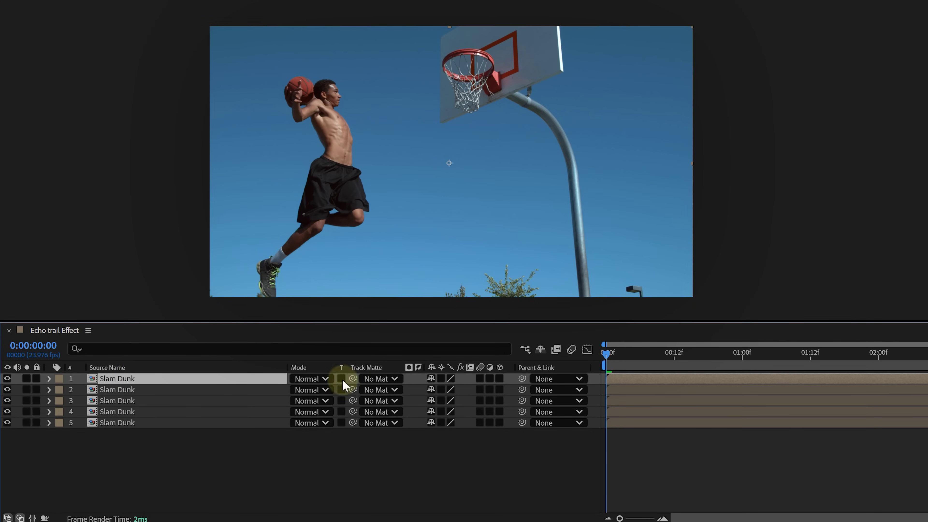
Freeze layer 4 at frame 00:12f of the dunk.
drag(623, 355, 673, 354)
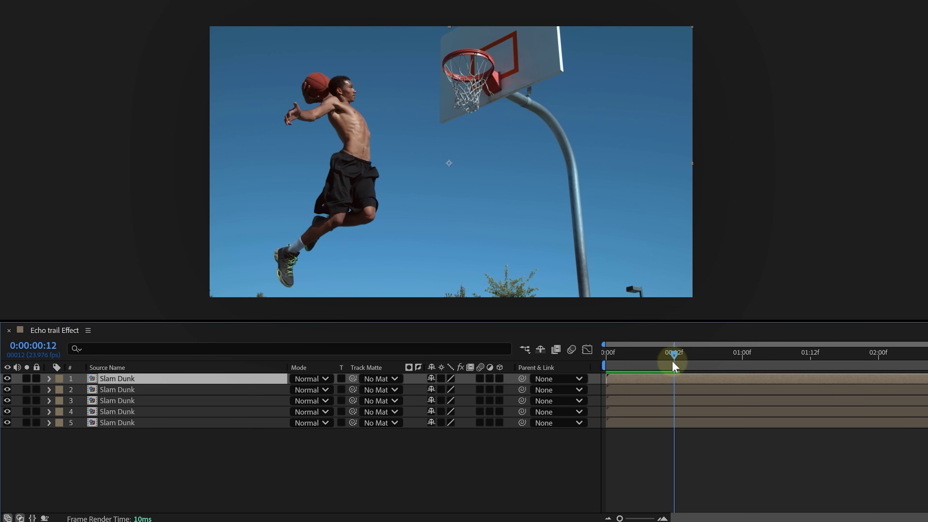
click(676, 410)
right_click(673, 411)
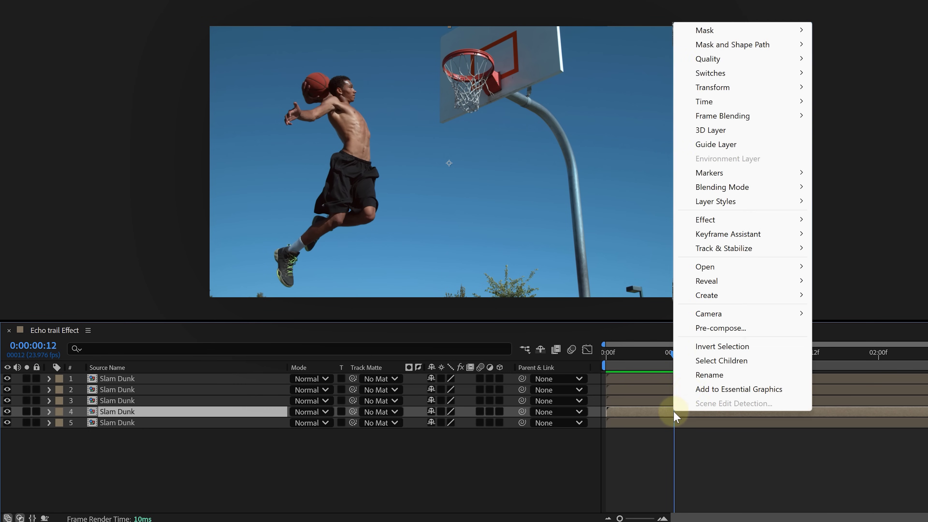
mouse_move(736, 105)
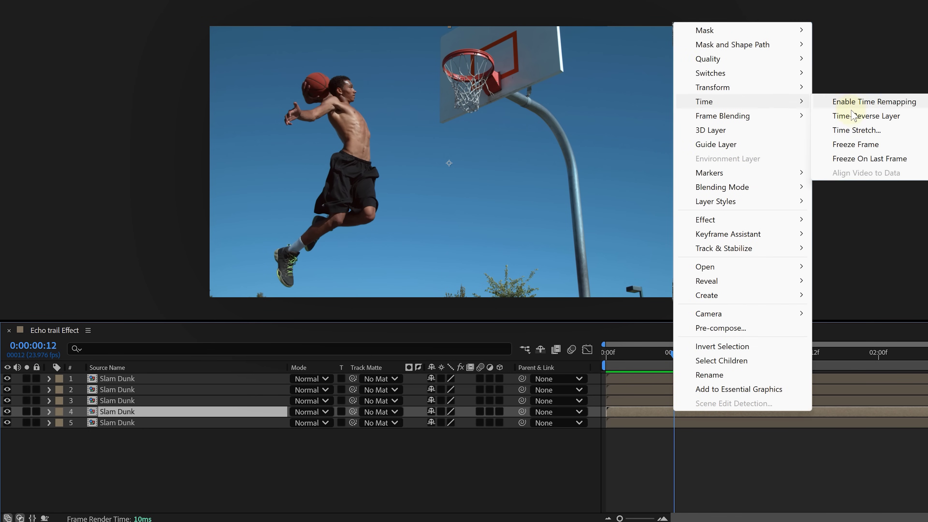
click(856, 144)
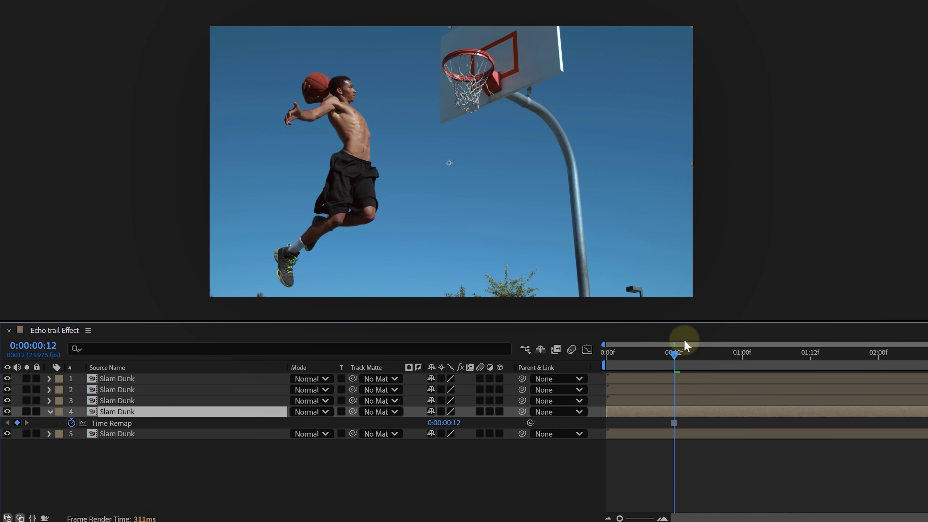
Start the clone layers at 00:12f, 01:12f, 02:12f and 03:12f, then preview the buildup.
drag(676, 351, 581, 356)
scroll(548, 366, right, 5)
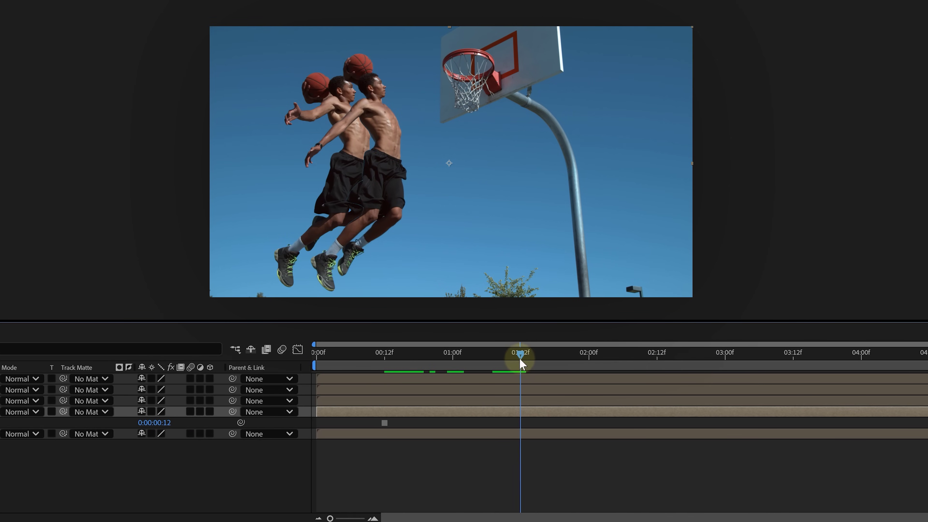
click(493, 399)
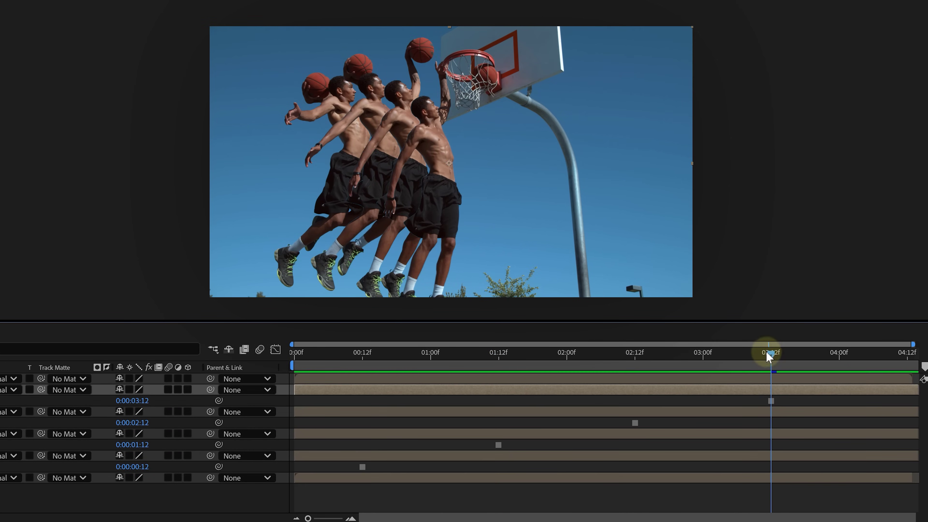
drag(766, 354, 362, 354)
drag(296, 454, 362, 456)
drag(298, 433, 498, 433)
drag(295, 412, 635, 411)
click(316, 390)
drag(296, 391, 781, 372)
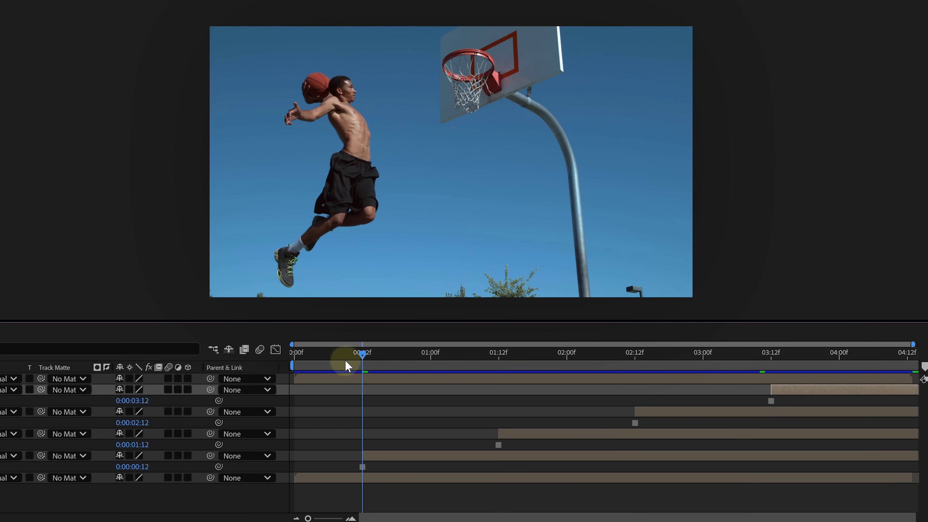
drag(349, 365, 770, 364)
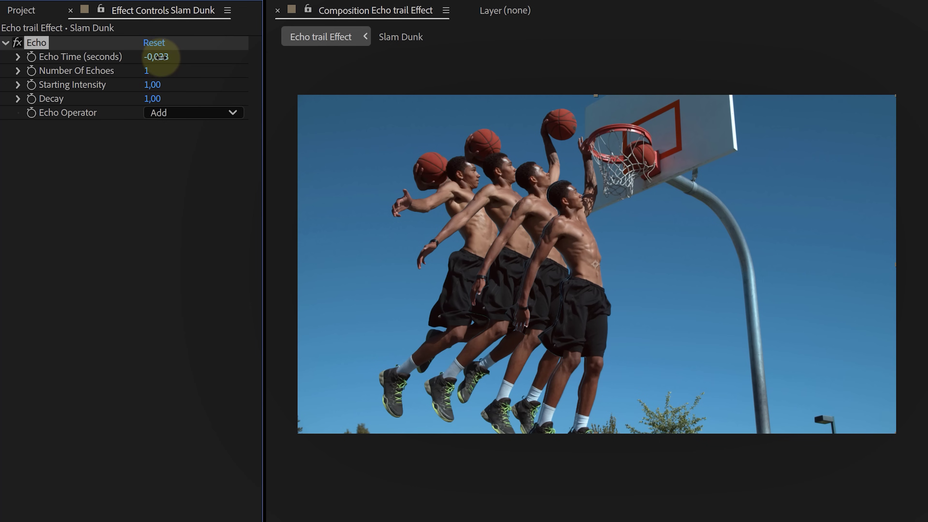
Set Echo to six echoes, decay 0,90, spacing -0,293 s, then angle and lengthen a Directional Blur.
mouse_move(161, 55)
mouse_down()
mouse_move(141, 61)
mouse_move(166, 66)
mouse_up()
drag(152, 99, 77, 106)
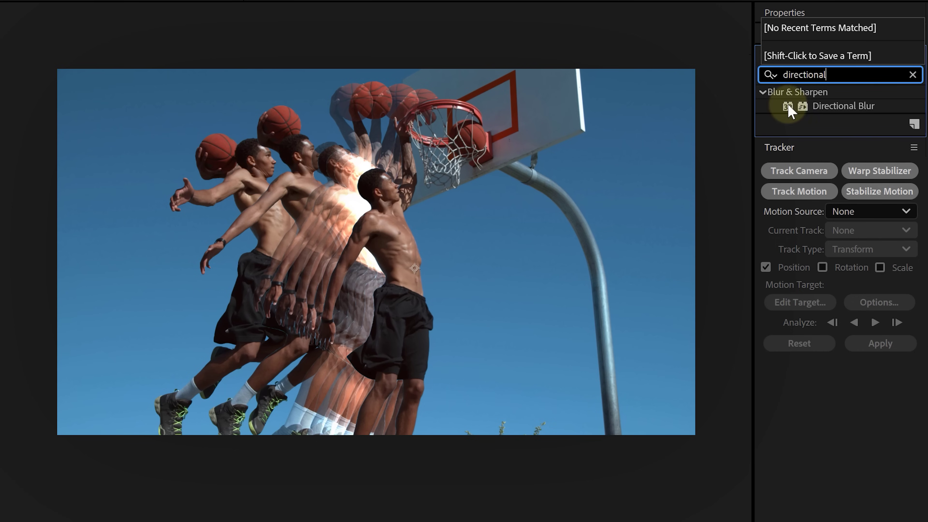
click(822, 107)
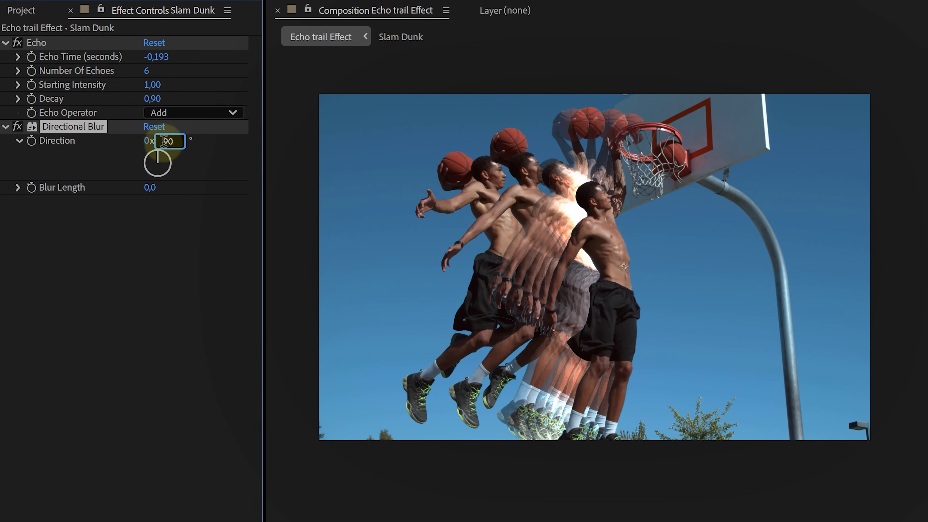
key(Return)
drag(149, 187, 257, 186)
drag(166, 163, 197, 145)
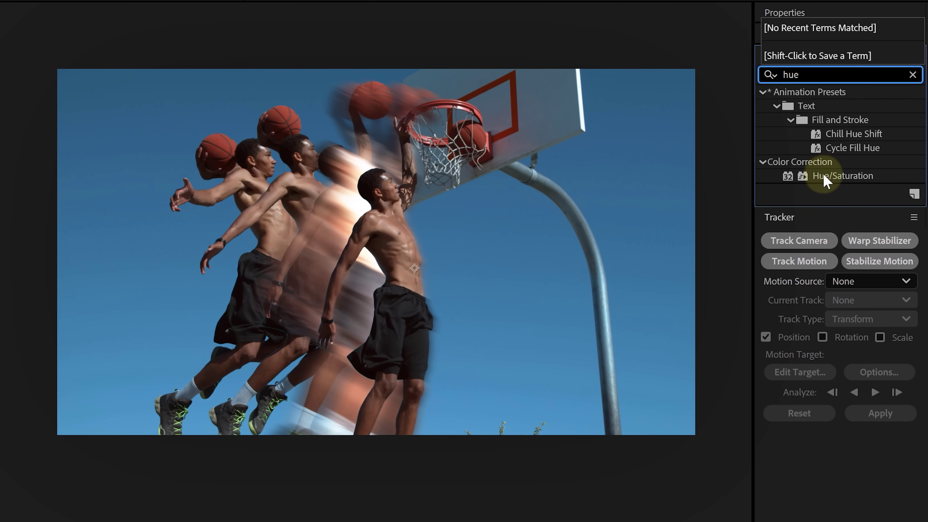
Shift the trail's hue to about -146° with Hue/Saturation, then add uni.Chromatic Aberration.
click(825, 177)
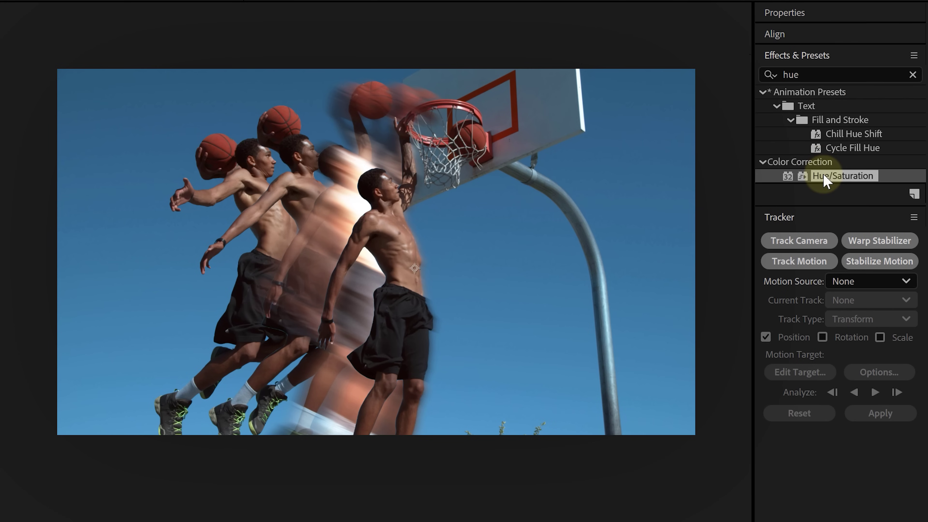
drag(163, 281, 48, 281)
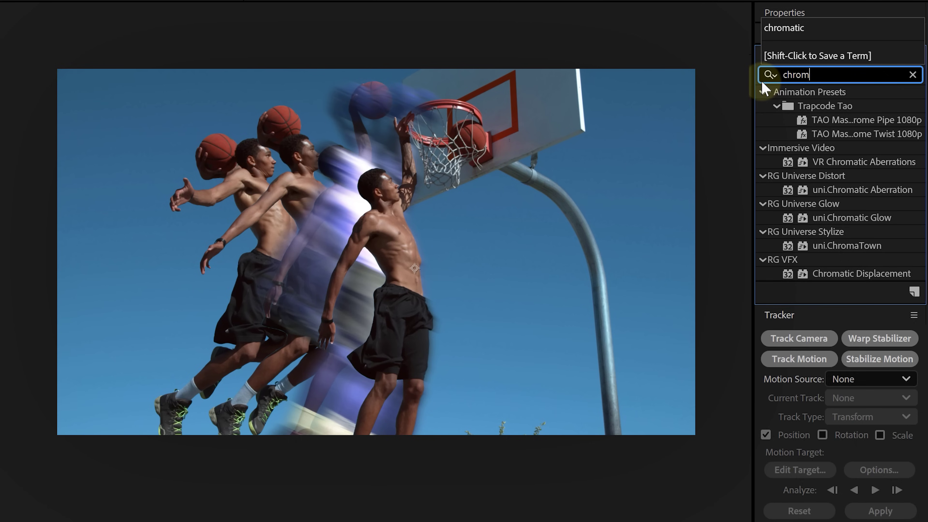
text(a)
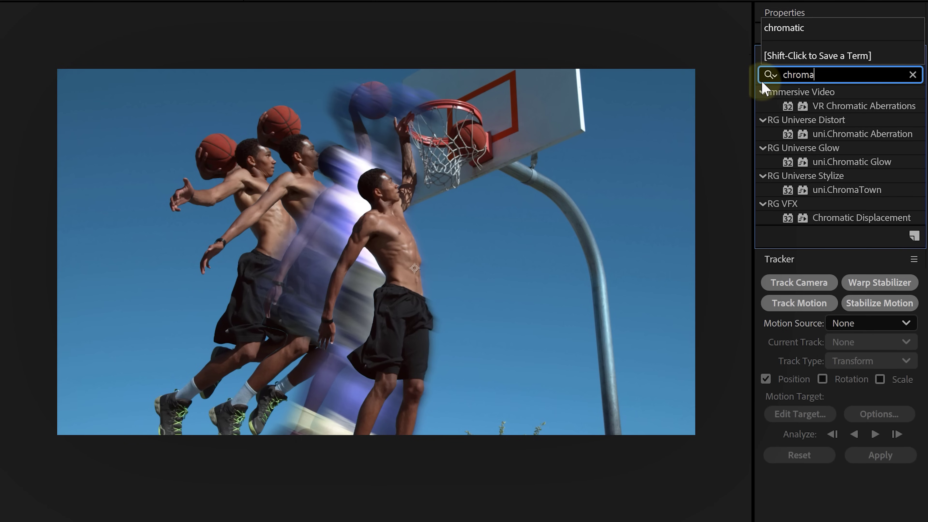
click(782, 133)
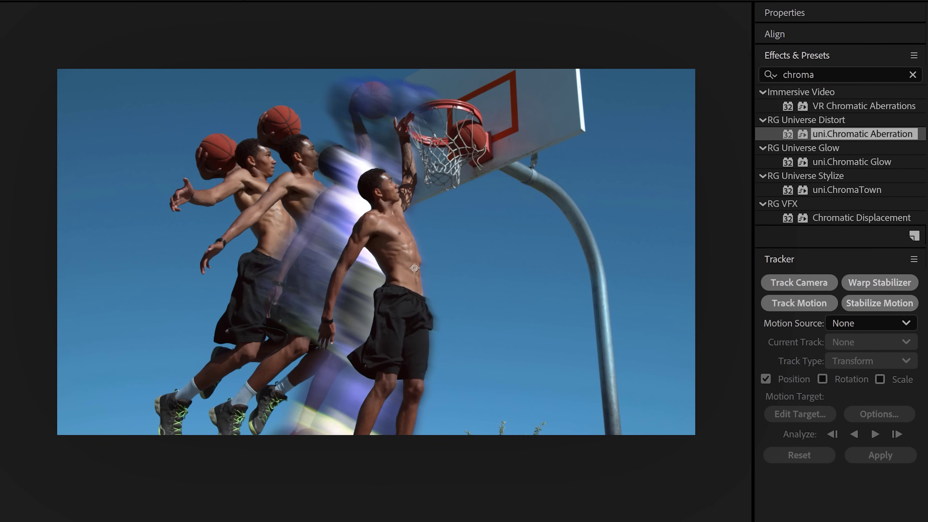